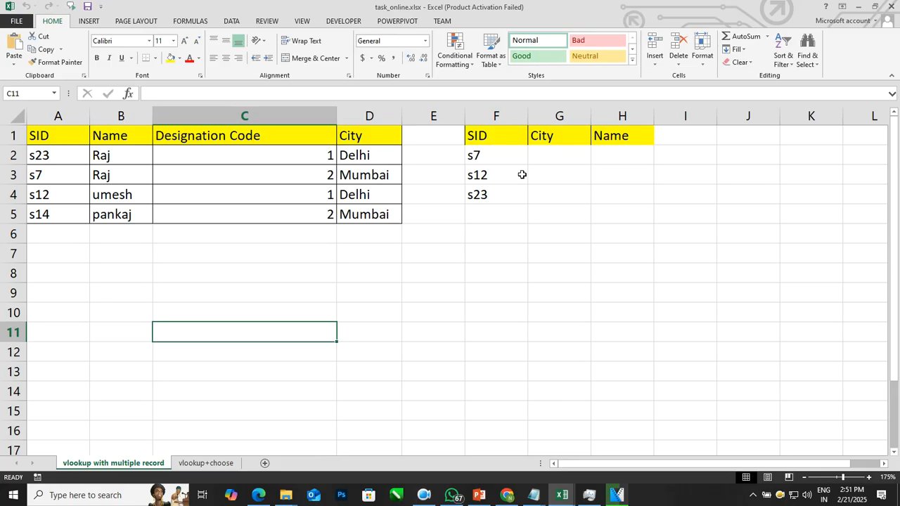
left_click_drag(73, 141, 373, 214)
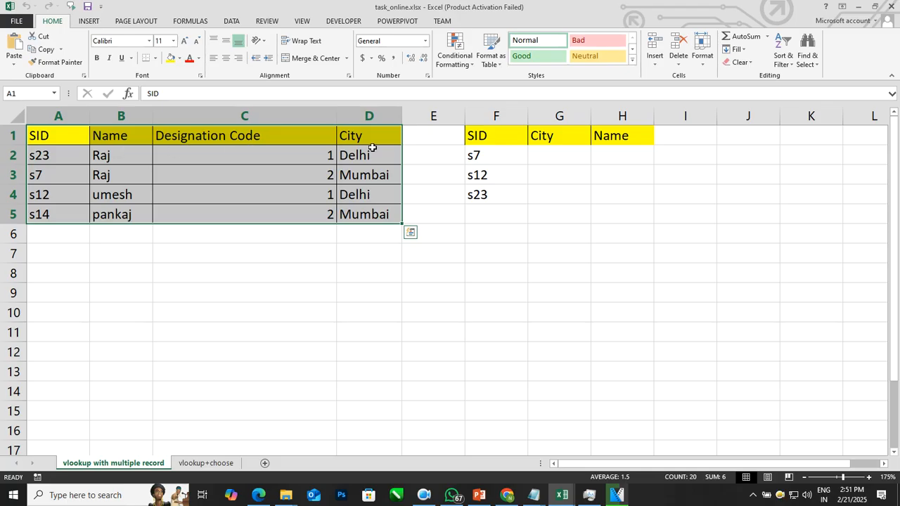
left_click_drag(518, 156, 508, 191)
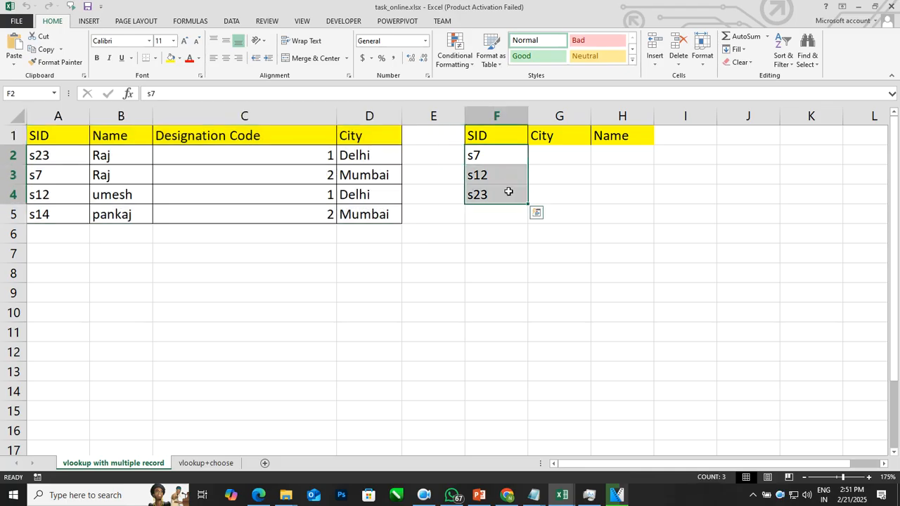
left_click_drag(549, 154, 616, 186)
left_click(518, 251)
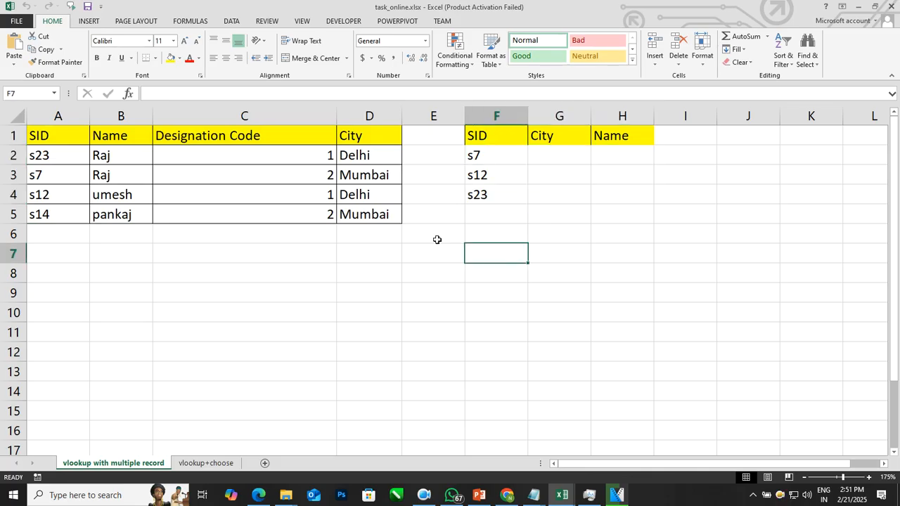
left_click(210, 215)
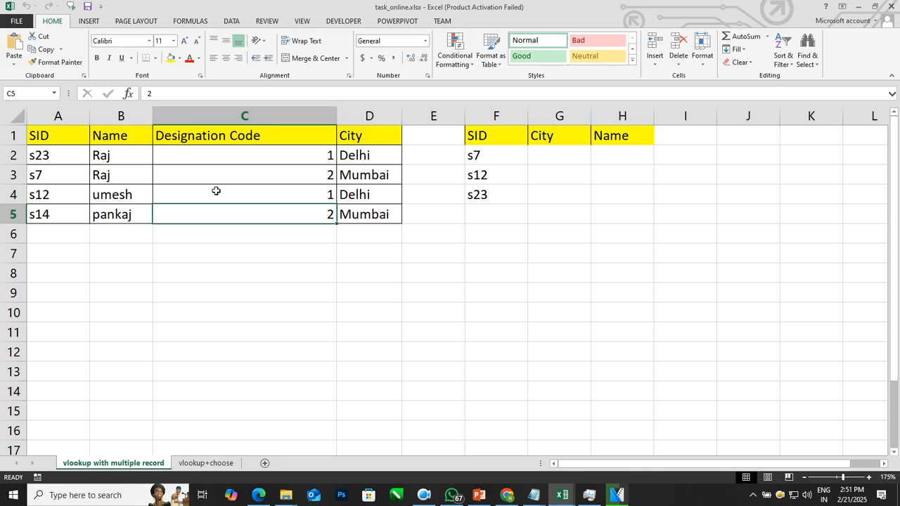
Step: Start a VLOOKUP formula in G2 with the column-locked SID cell $F2 as the lookup value
left_click(552, 156)
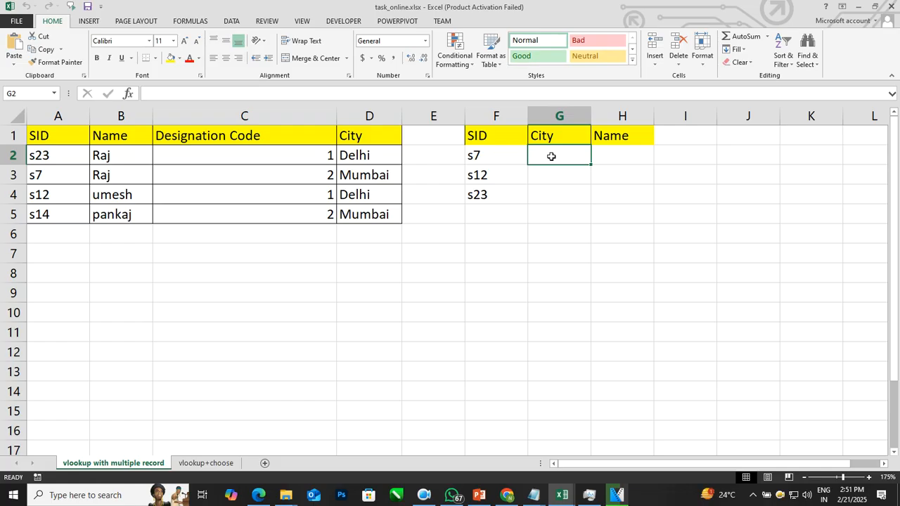
type("=")
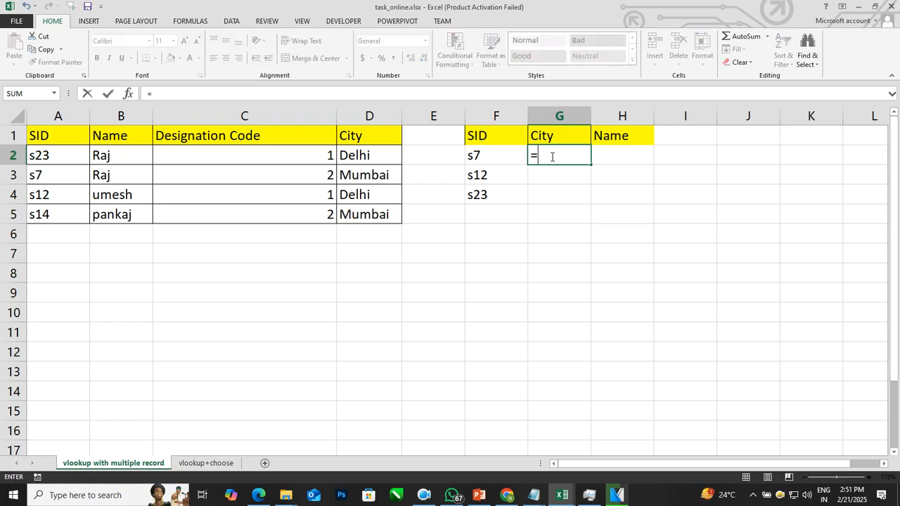
type("vlookup(")
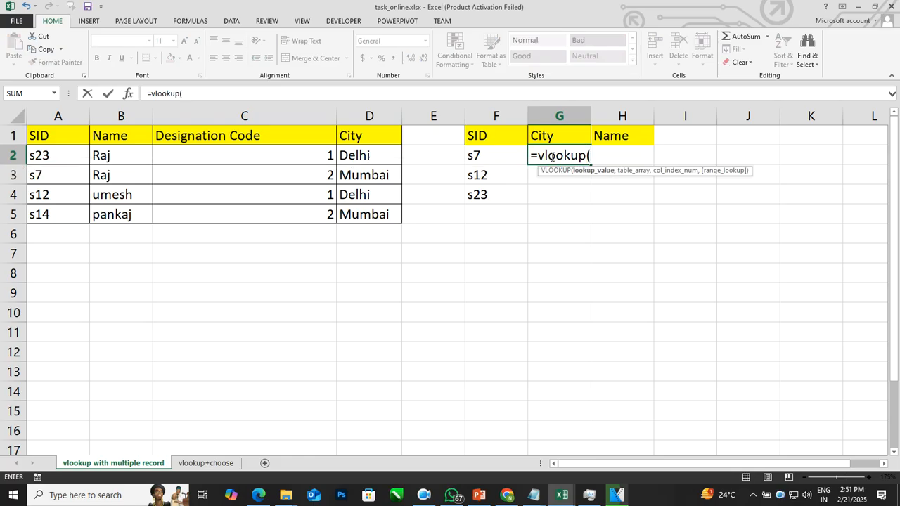
left_click(500, 158)
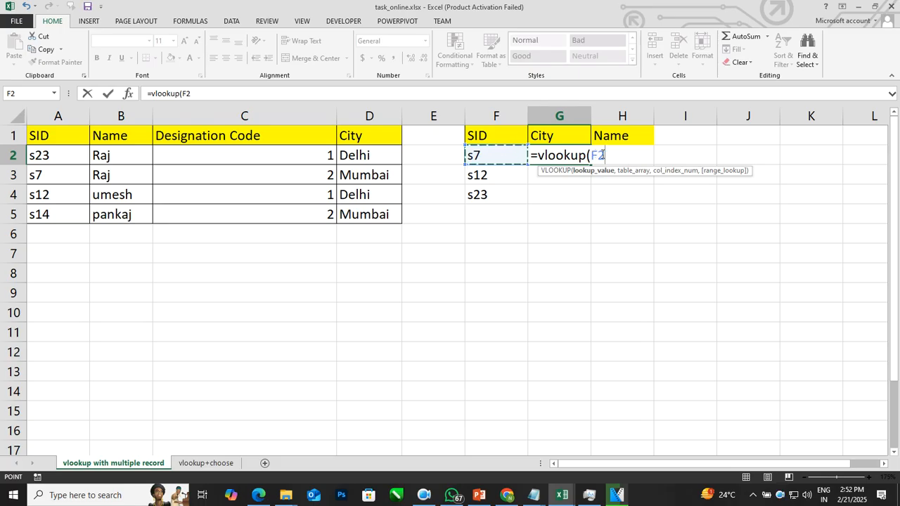
key("F4")
key("F4")
key("F4")
type(",")
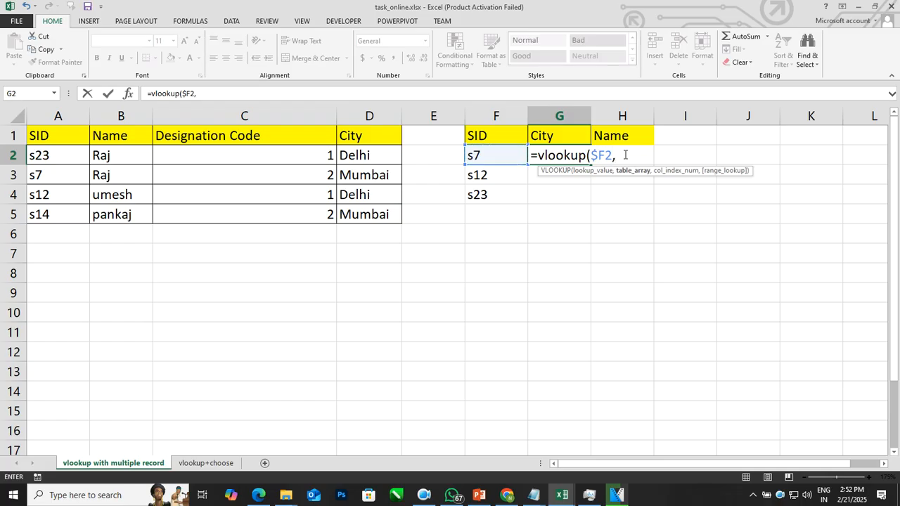
Step: Use the whole source table, headers included, as the absolute table array $A$1:$D$5
left_click_drag(65, 135, 342, 216)
key("F4")
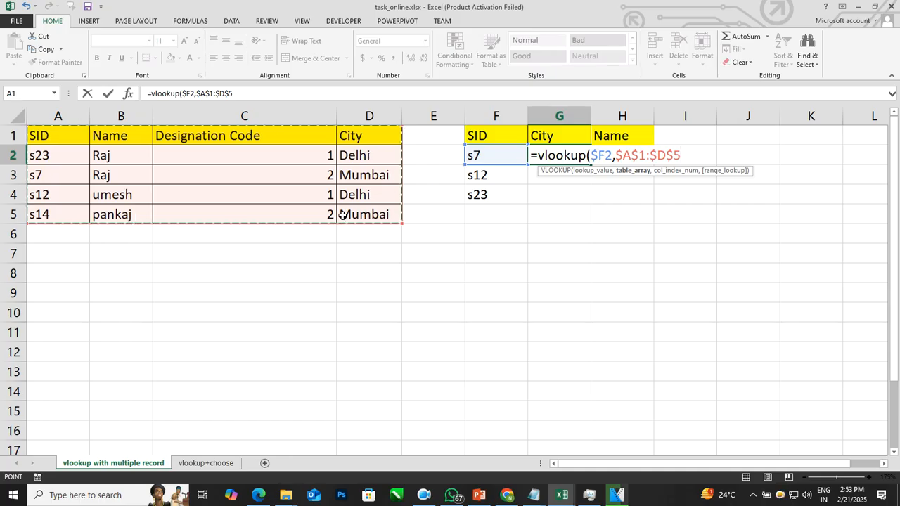
type(",")
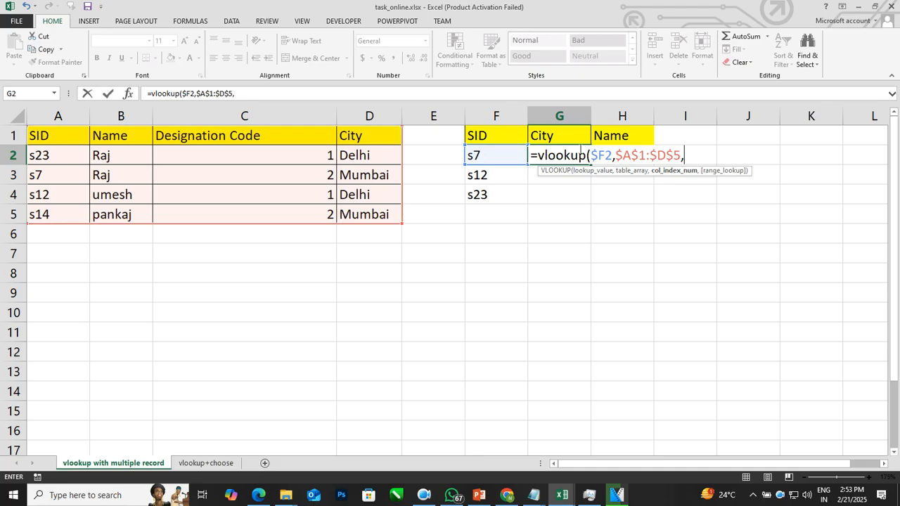
Step: Nest MATCH(G$1,$A$1:$D$1,0) as the column index, finding the City header among the source headers with an exact match
type("match(")
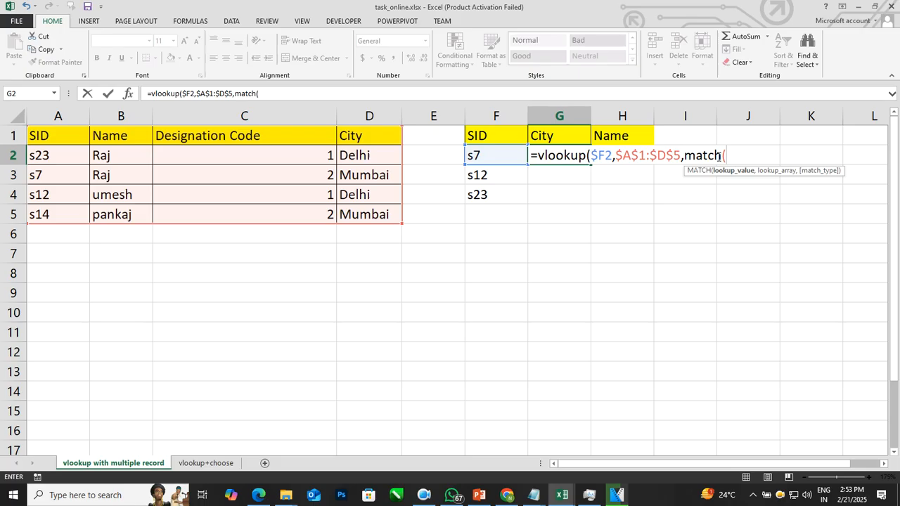
left_click(576, 136)
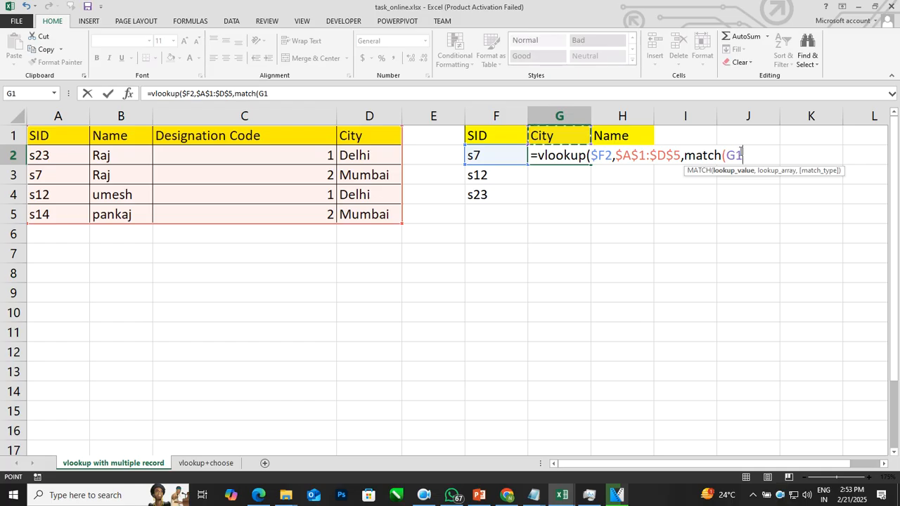
key("F4")
key("F4")
type(",")
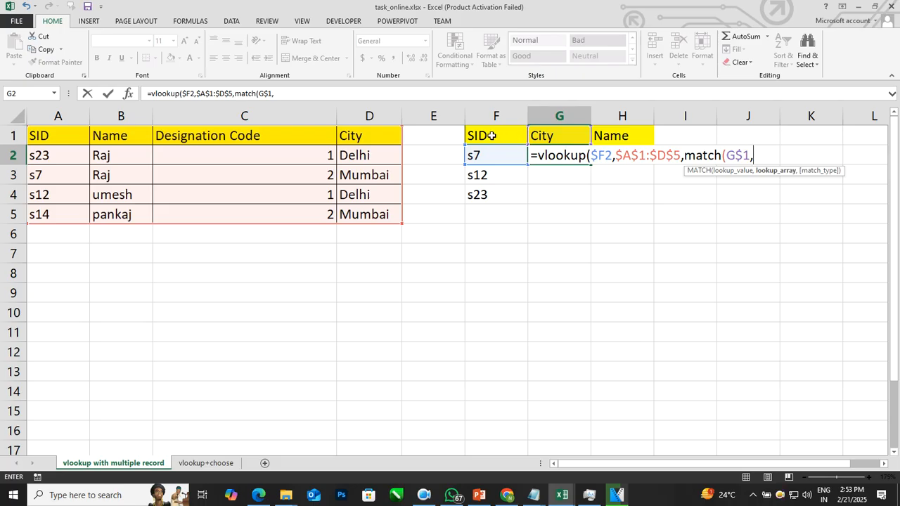
left_click_drag(70, 136, 355, 136)
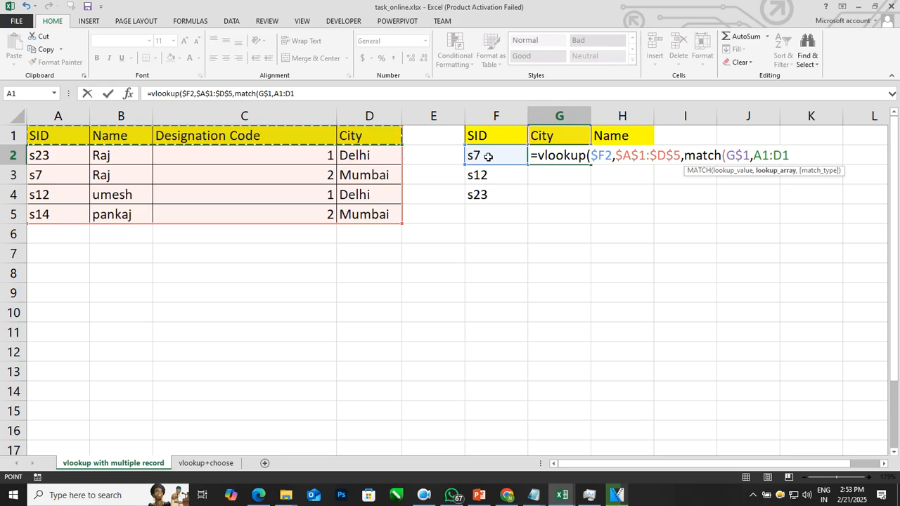
key("F4")
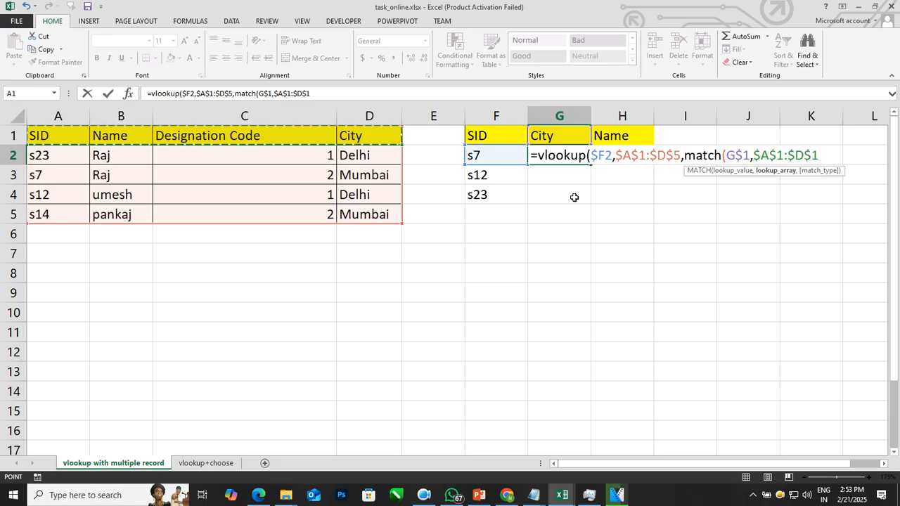
type(",0")
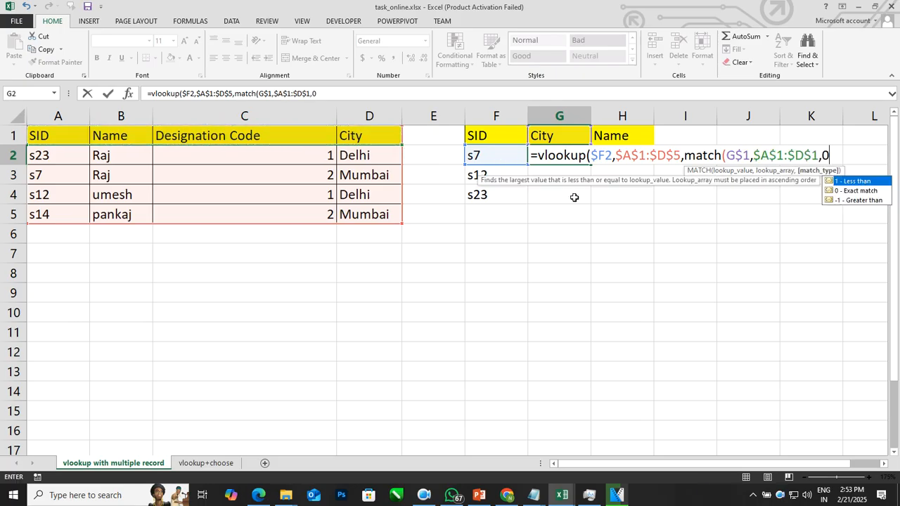
type(")")
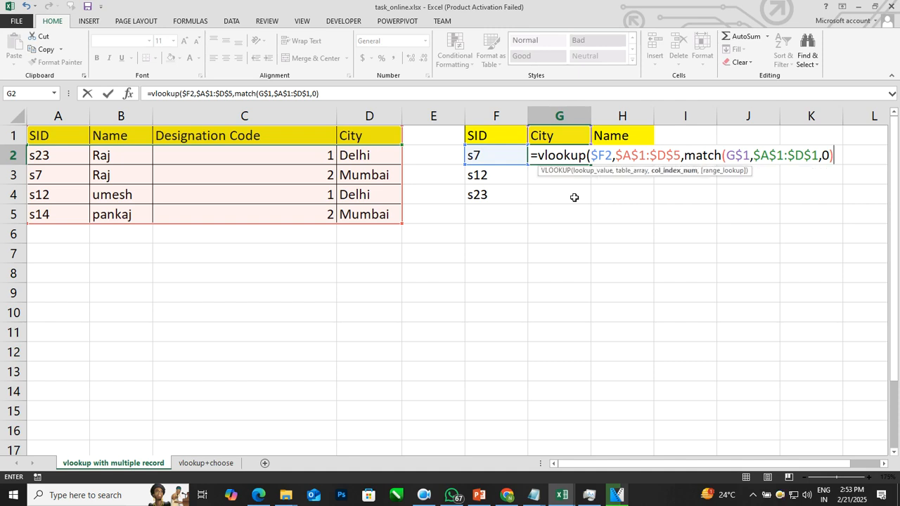
type(",")
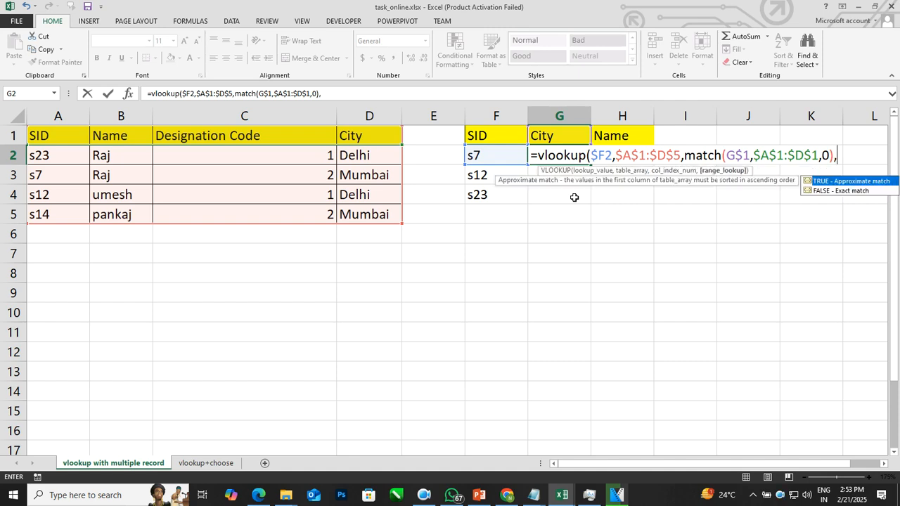
type("false)")
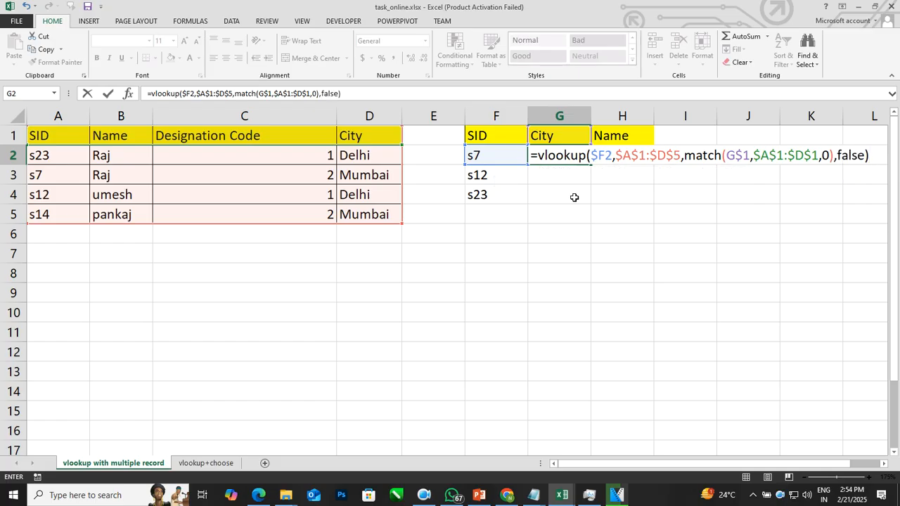
Step: Set the VLOOKUP's range lookup to false and enter the completed formula in G2
key("Return")
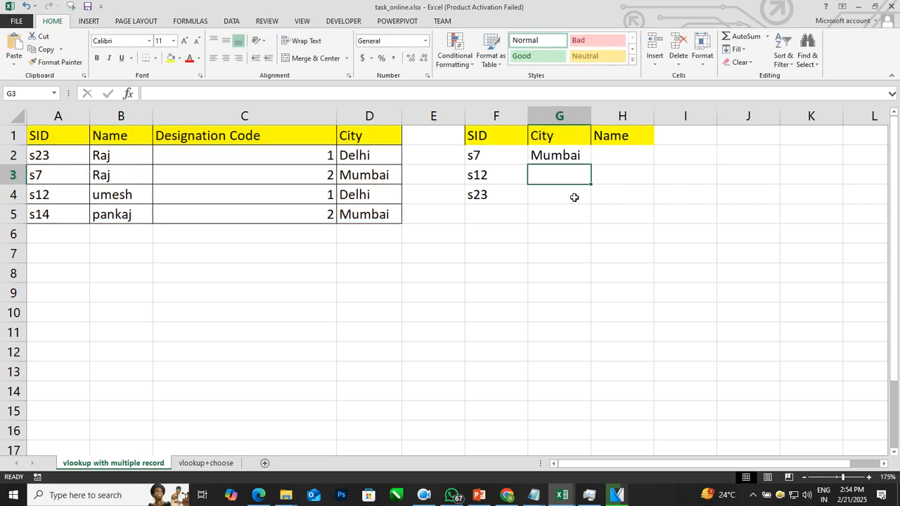
Step: Fill the G2 lookup formula across the City and Name columns through H4
left_click(581, 158)
left_click_drag(592, 170, 630, 205)
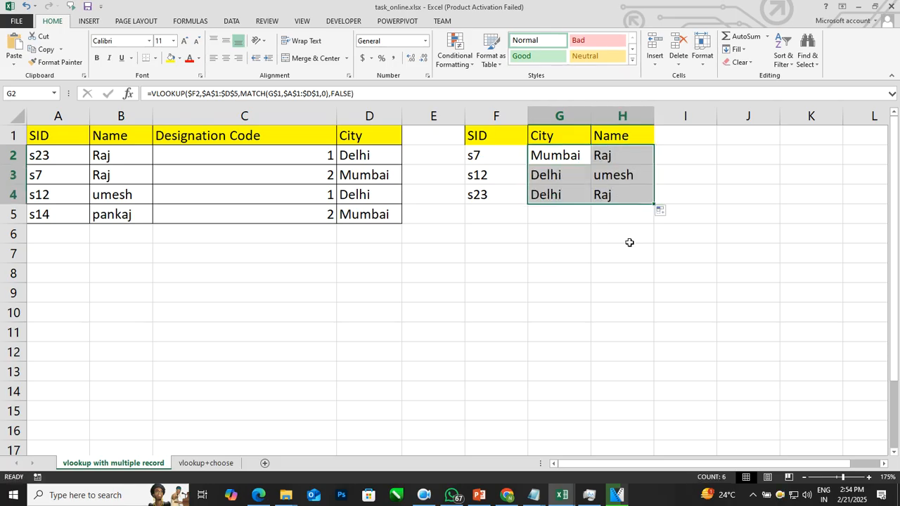
left_click(628, 235)
Step: Compare the name and city returned for the second lookup SID with its record in the source table
left_click(485, 181)
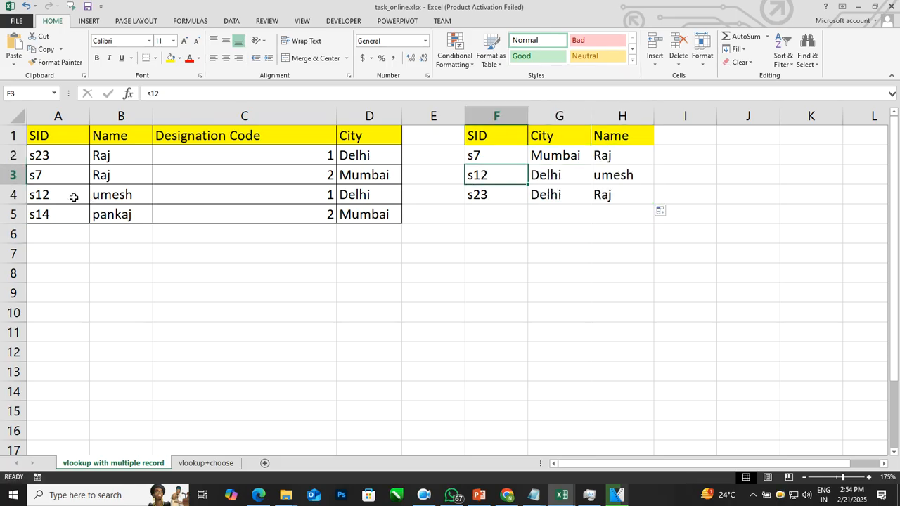
left_click(123, 196)
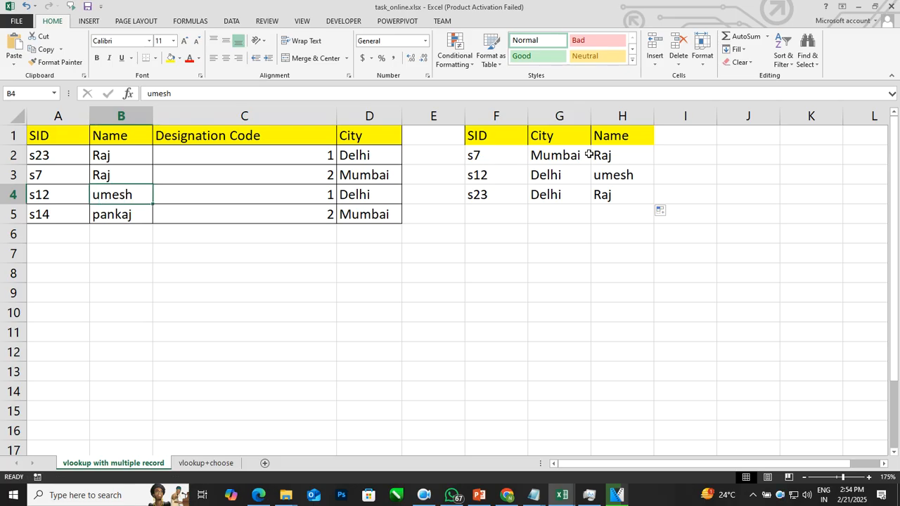
left_click(601, 180)
left_click(377, 197)
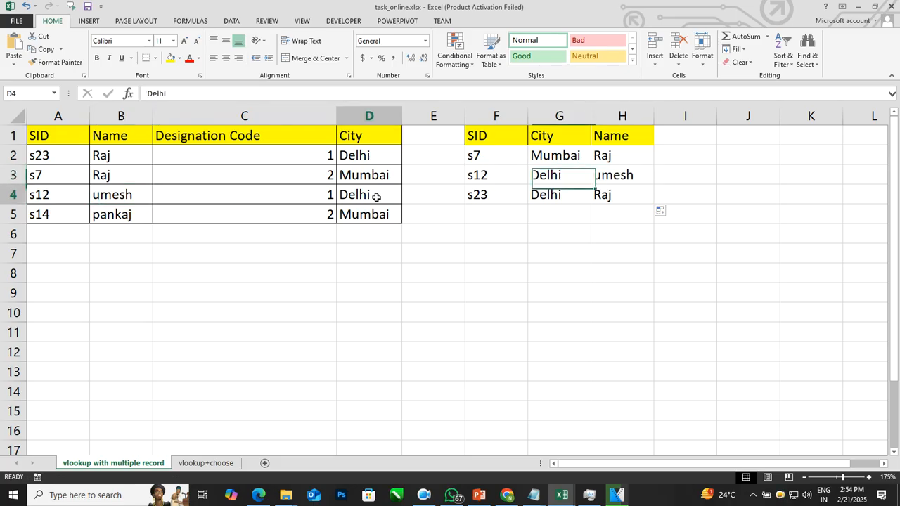
left_click(542, 181)
Step: Copy the Designation Code header from C1 to I1 and widen column I to fit it
left_click(290, 138)
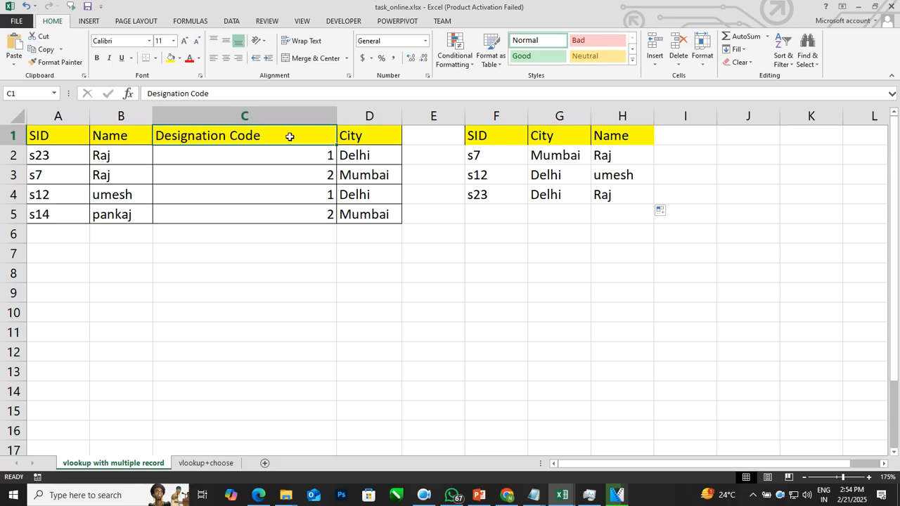
key("ctrl+c")
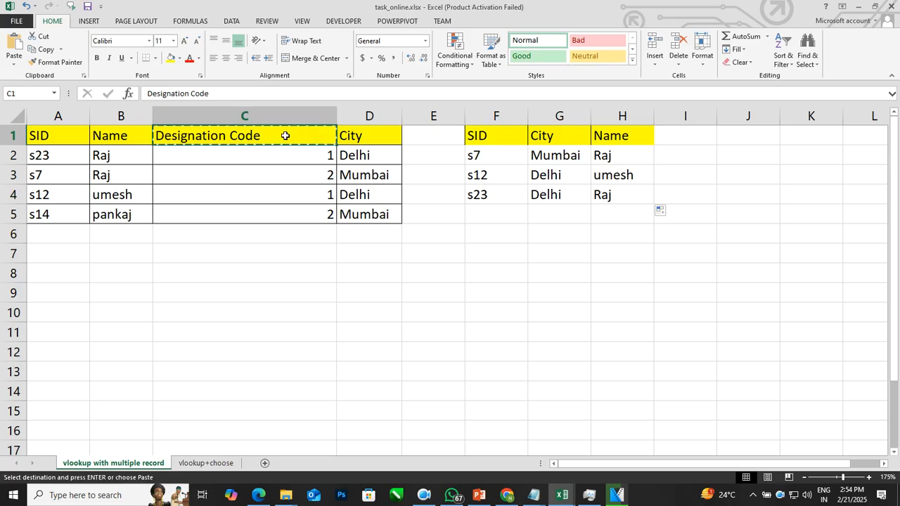
left_click(699, 132)
key("ctrl+v")
left_click(731, 197)
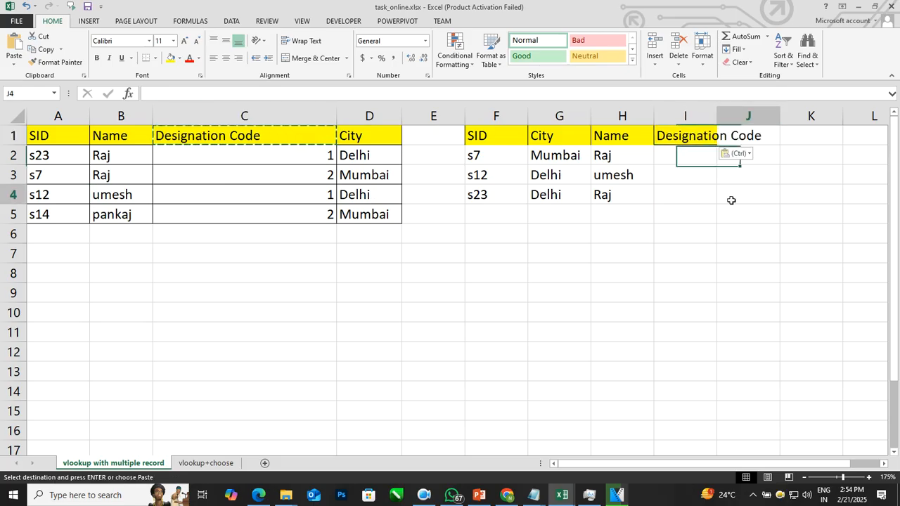
left_click_drag(717, 116, 767, 117)
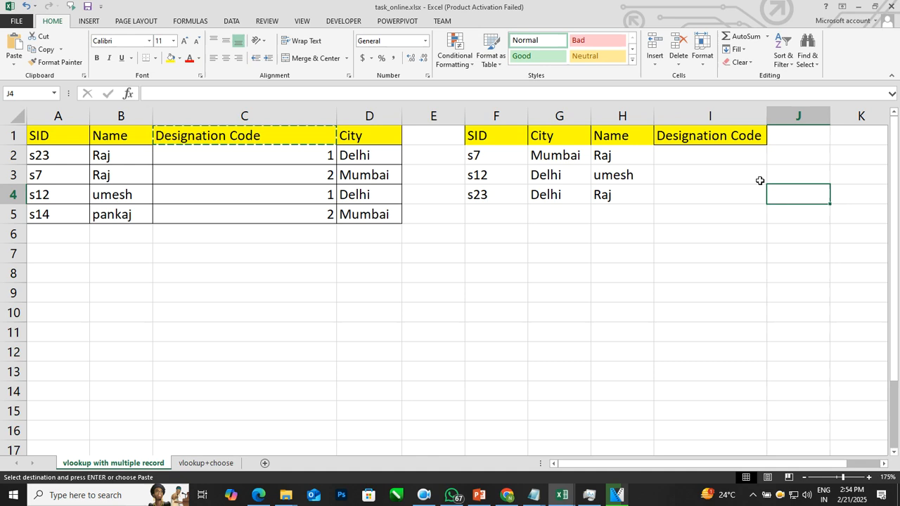
left_click(703, 213)
Step: Extend the lookup formula from the Name column into the Designation Code column for rows 2 to 4
left_click(611, 196)
left_click_drag(654, 203, 738, 204)
left_click(635, 151)
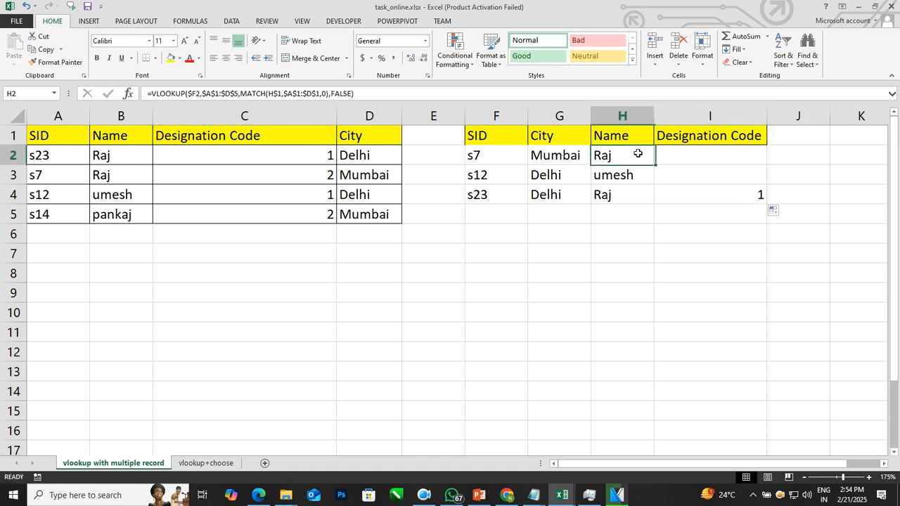
left_click_drag(654, 164, 763, 204)
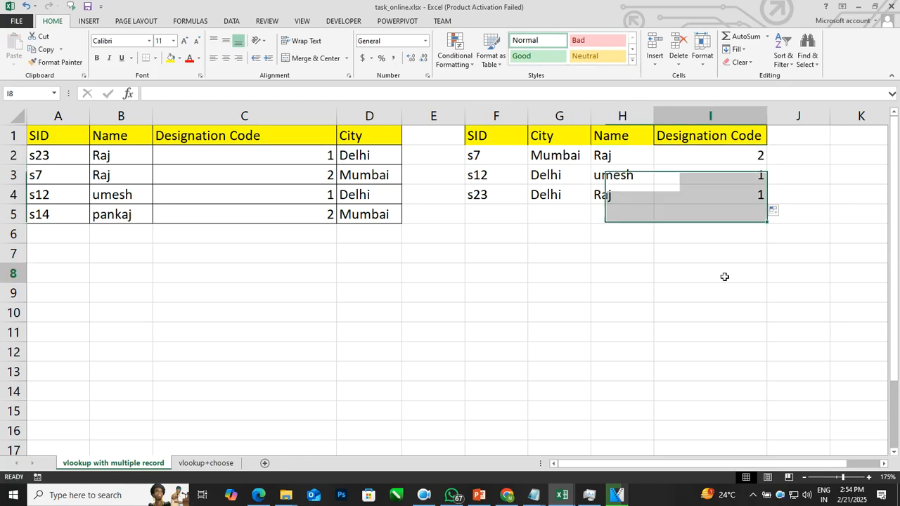
left_click(724, 278)
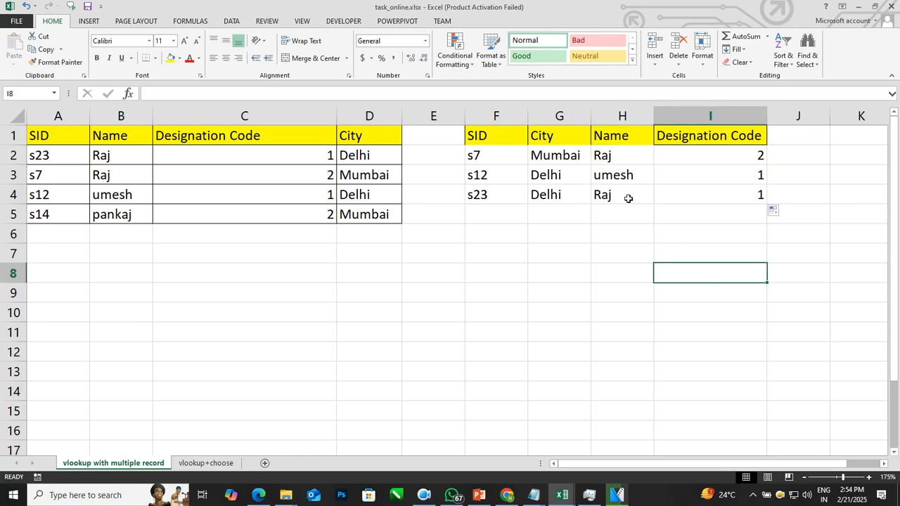
Step: Check the last lookup SID's designation code against its record in the source table
left_click(505, 200)
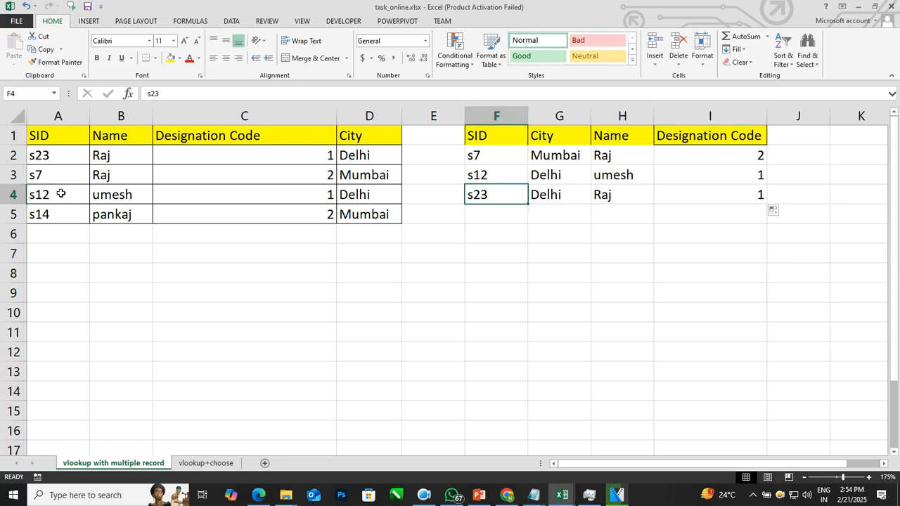
left_click(62, 161)
left_click(303, 157)
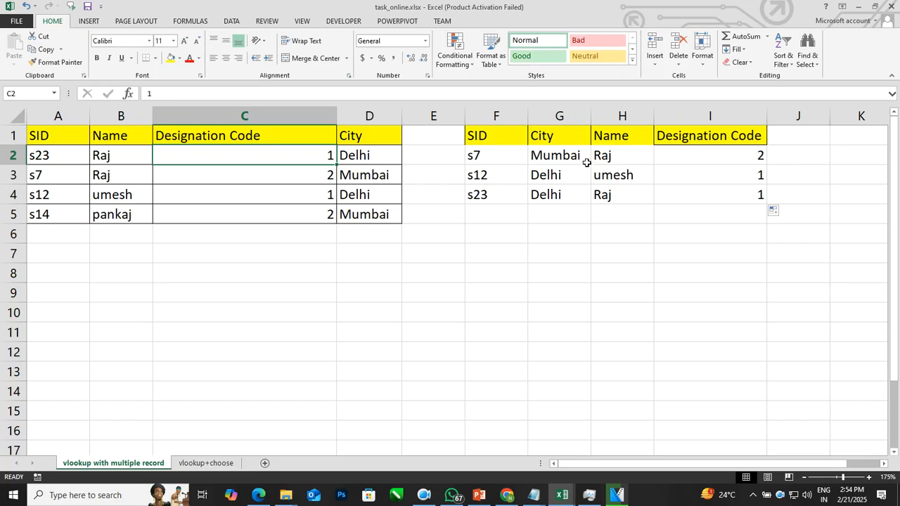
Step: Clear the filled formulas from H2:I4 and G3:G4, keeping only the formula in G2
left_click_drag(612, 156, 724, 195)
key("Delete")
left_click_drag(576, 175, 577, 195)
key("Delete")
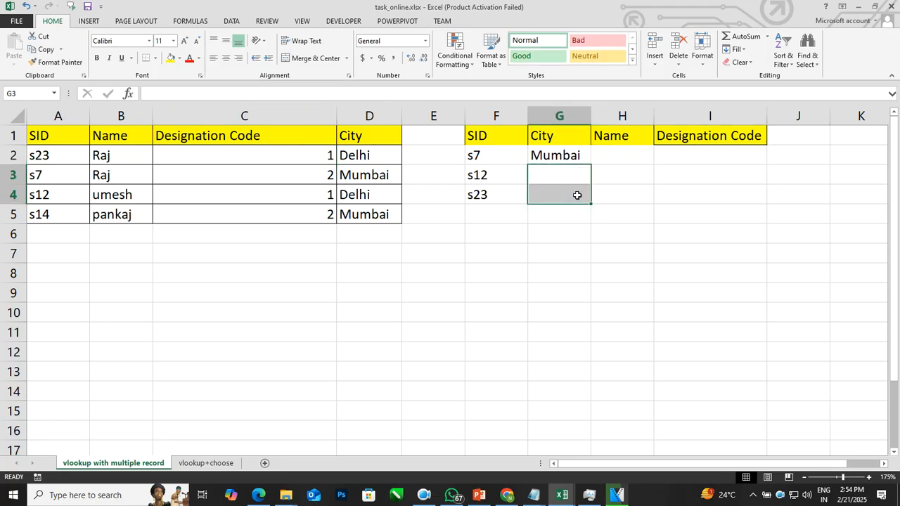
Step: Fill the lookup formula from G2 down and across the whole result range G2:I4
left_click_drag(580, 153, 760, 190)
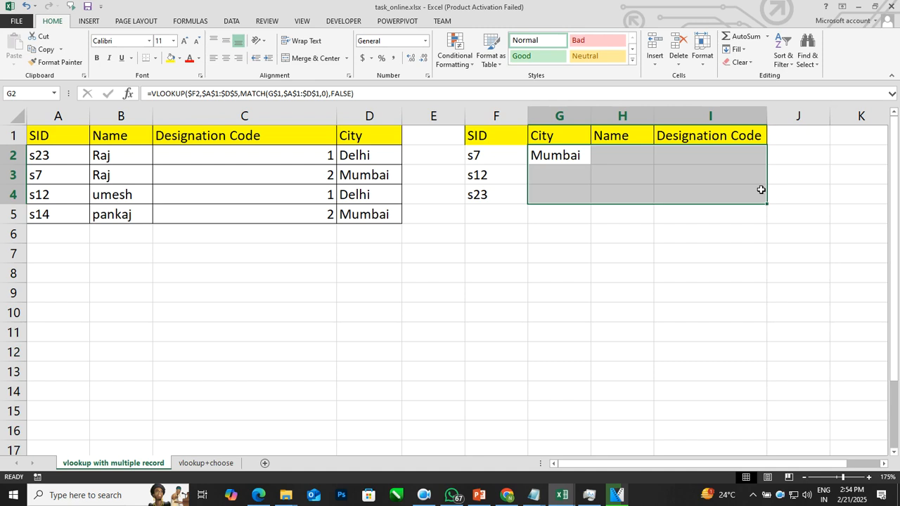
key("ctrl+d")
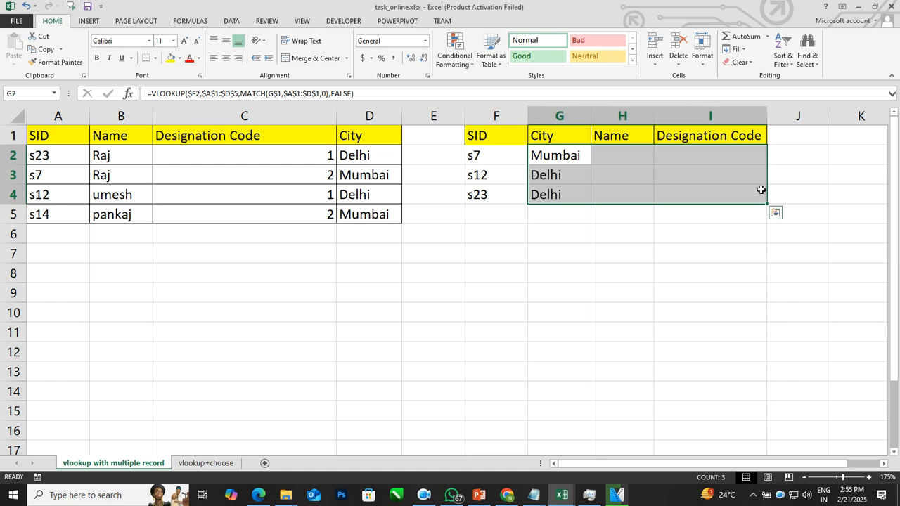
key("ctrl+r")
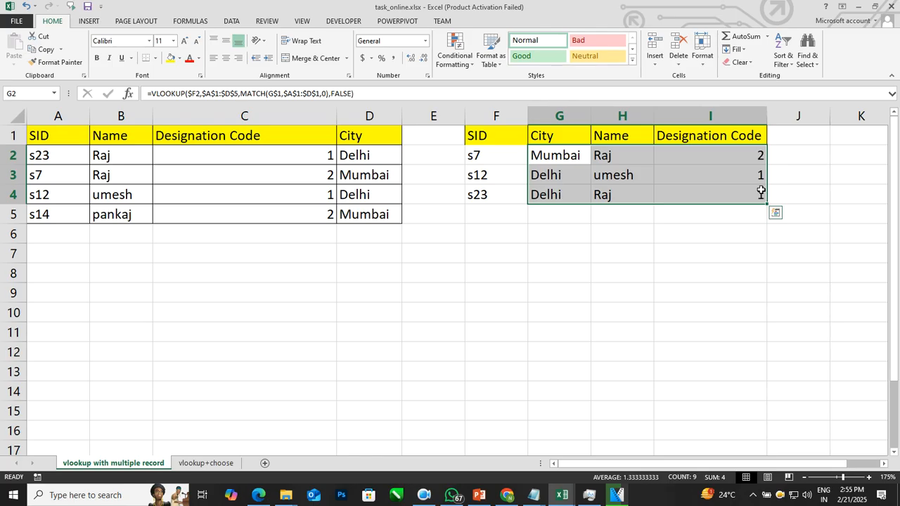
left_click(641, 291)
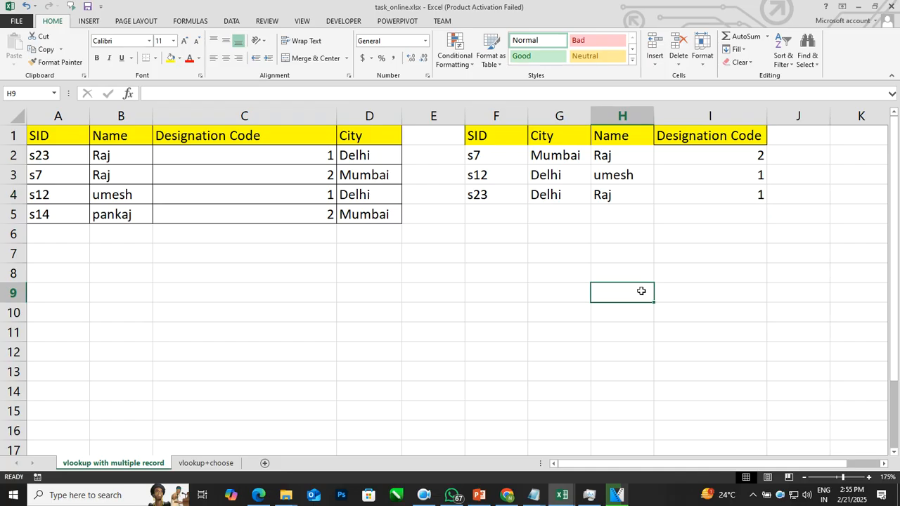
Step: Switch to the vlookup+choose sheet and examine its name and designation code criteria against the matching city record
key("ctrl+Page_Down")
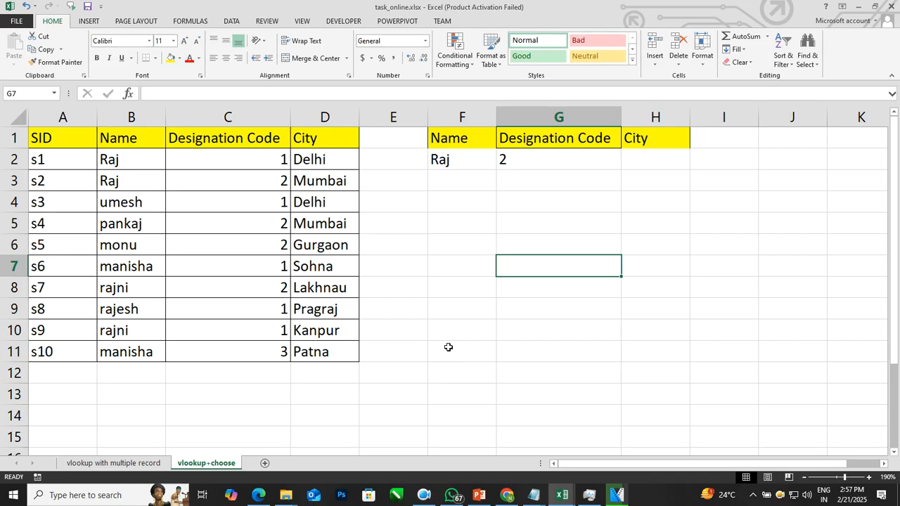
left_click(458, 164)
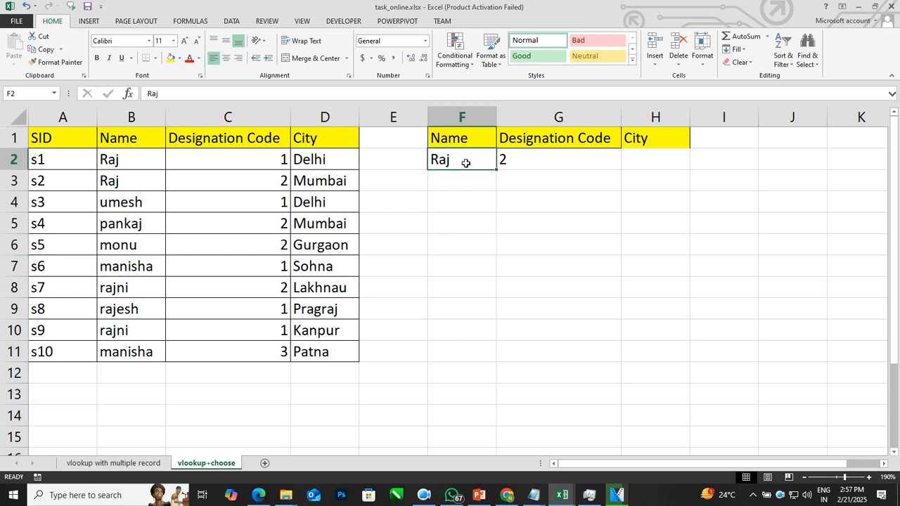
left_click(532, 164)
left_click(460, 159)
left_click(329, 181)
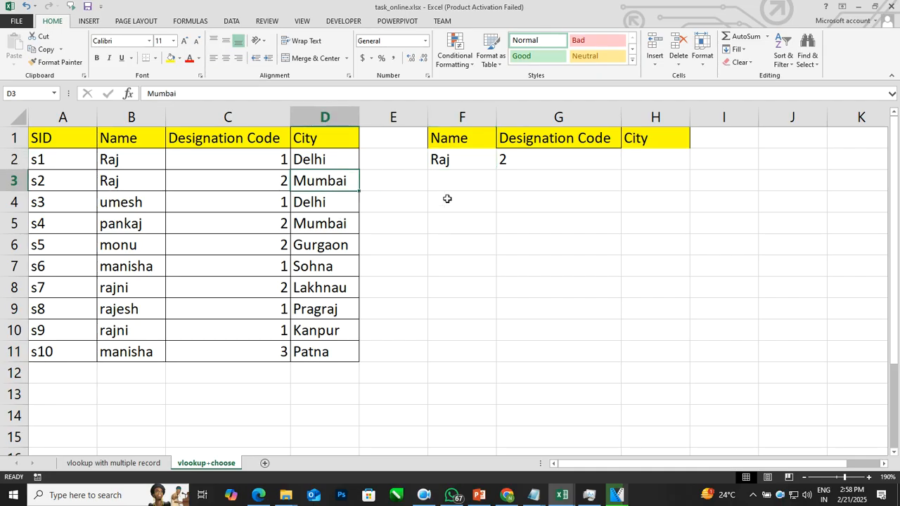
left_click(471, 160)
left_click(536, 158)
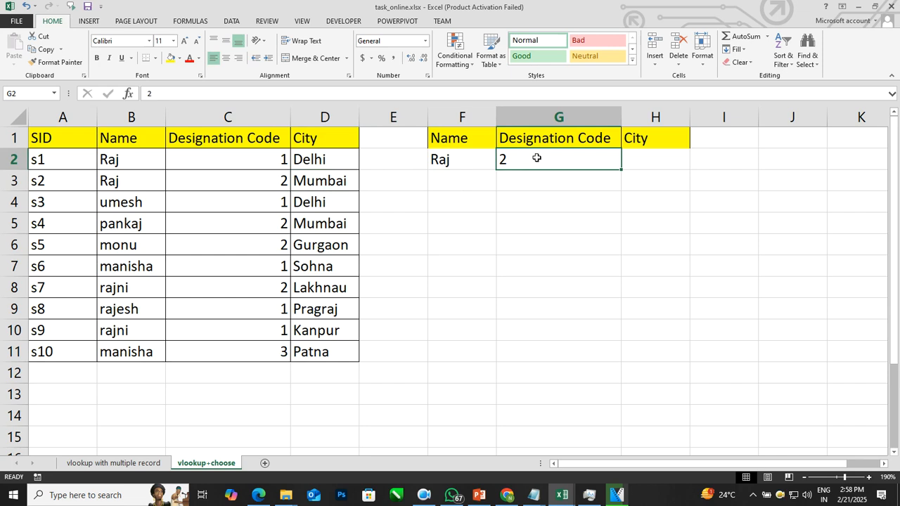
left_click(632, 161)
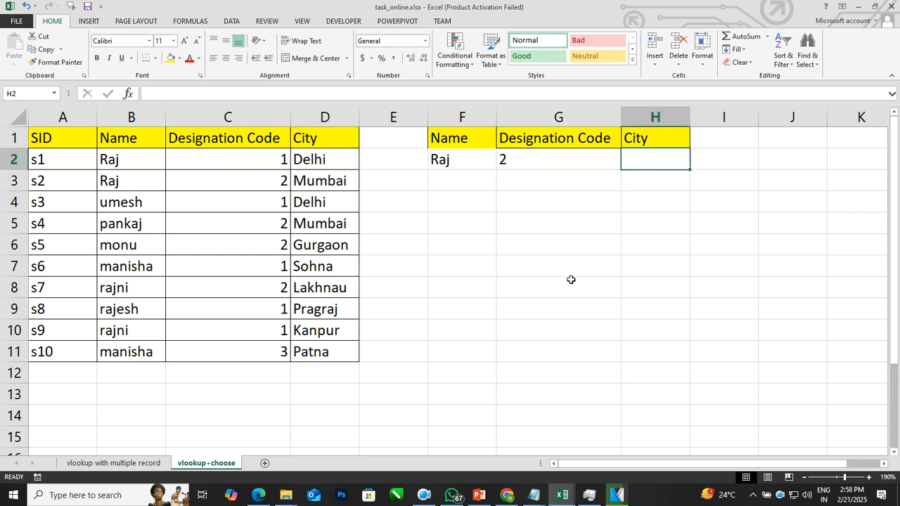
Step: Narrow column G and wrap its Designation Code header onto two lines, breaking between the words
left_click(804, 477)
left_click(804, 477)
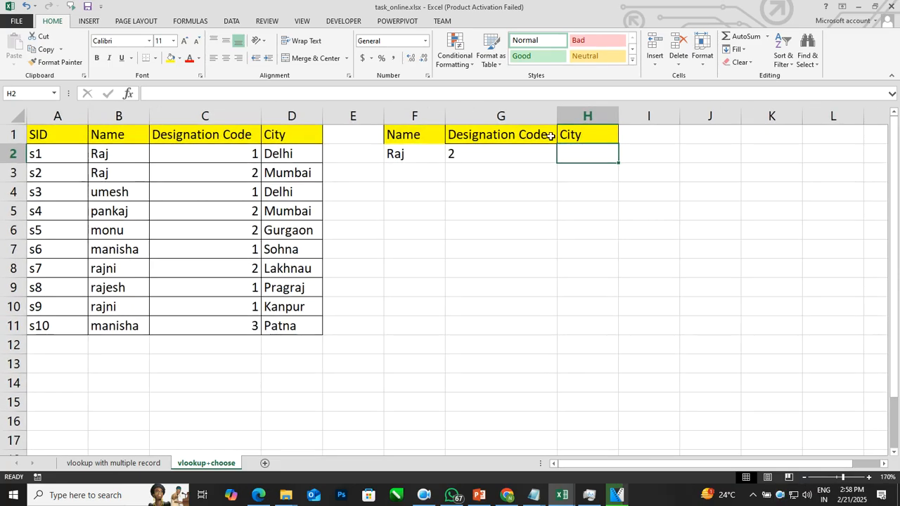
left_click_drag(558, 114, 514, 117)
left_click(492, 134)
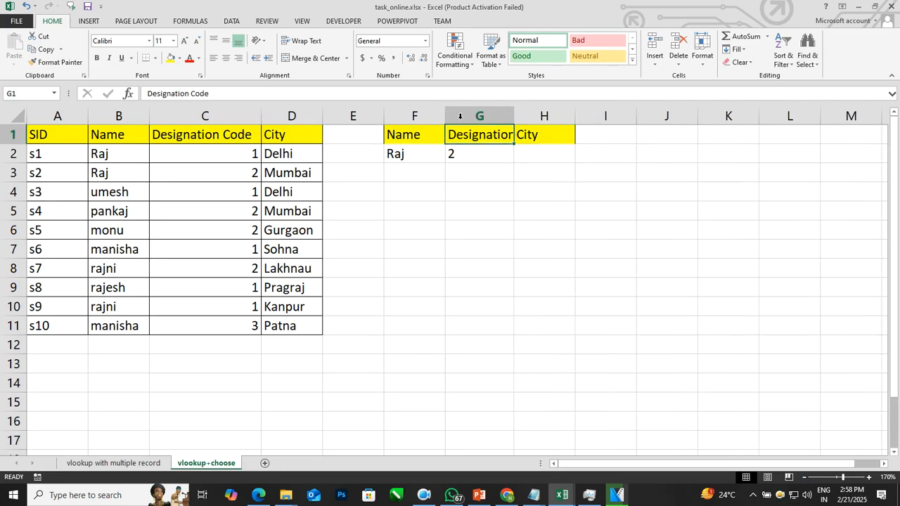
left_click(316, 42)
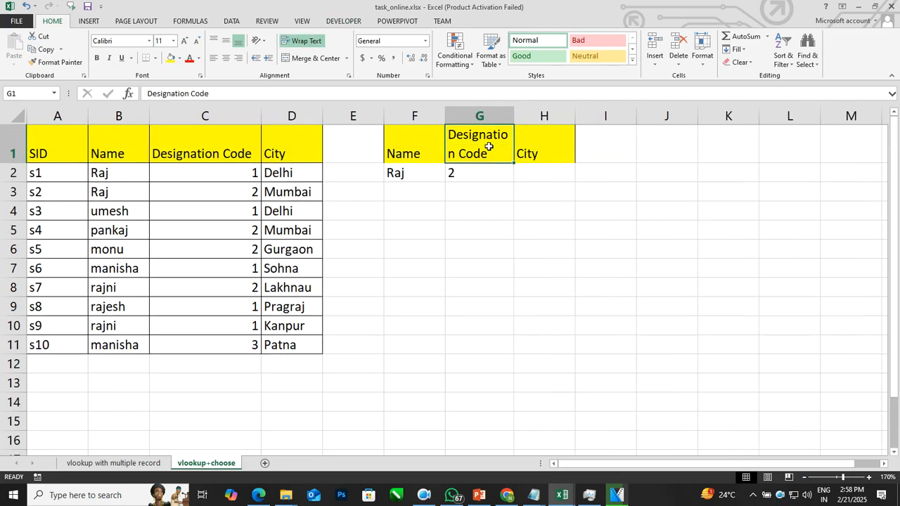
left_click_drag(514, 117, 521, 118)
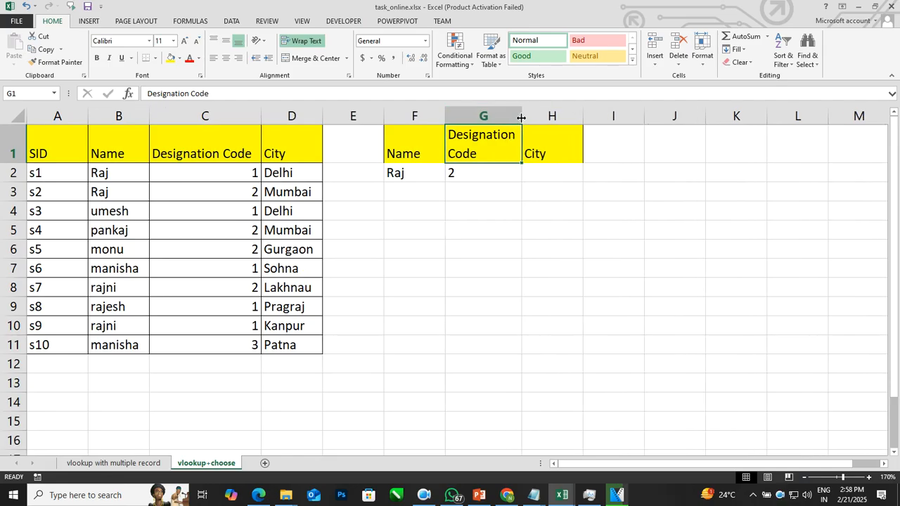
Step: Begin a VLOOKUP formula in H2 that uses F2&G2 as the combined lookup value
left_click(540, 169)
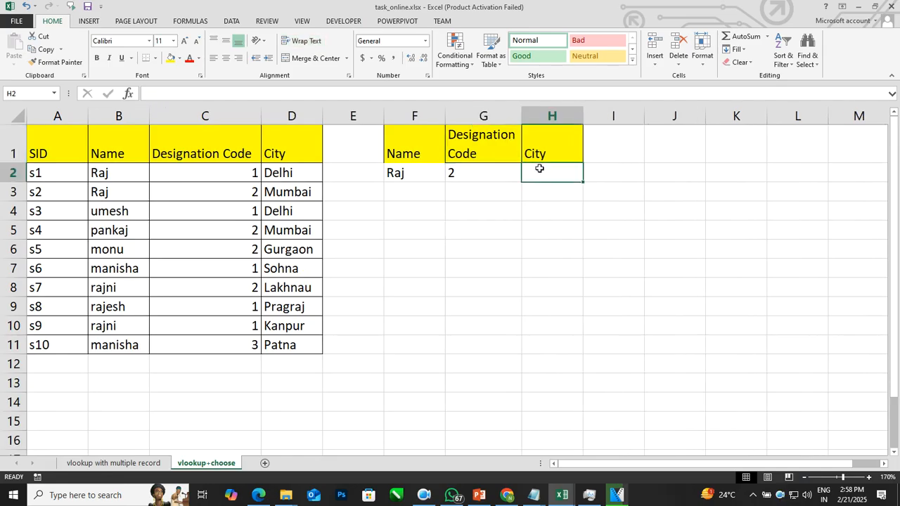
type("=vlo")
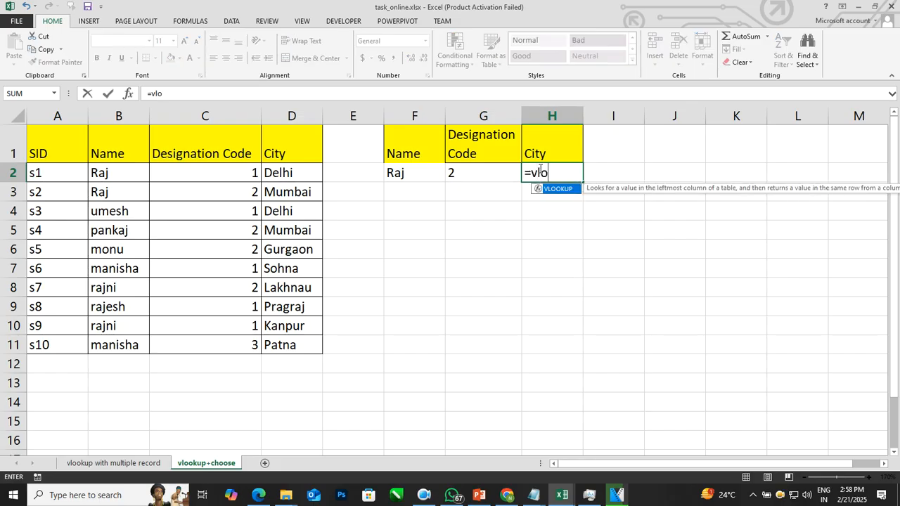
type("okup(")
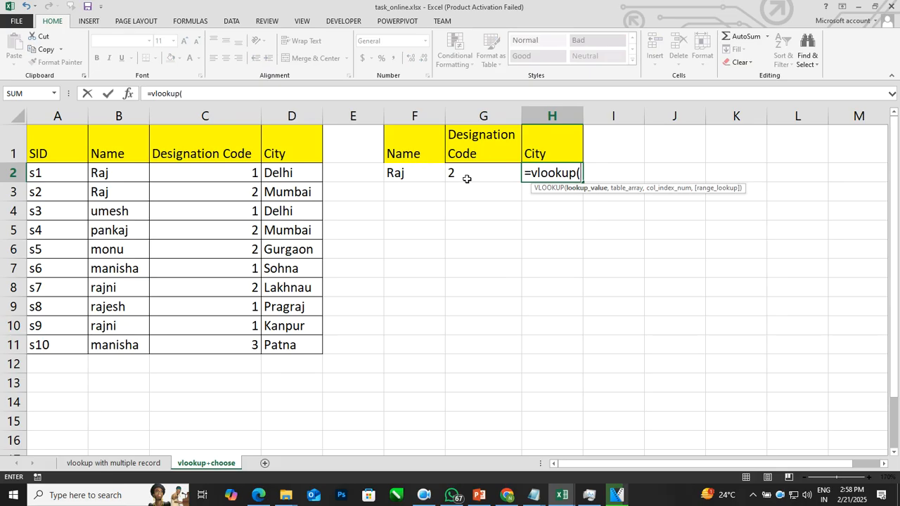
left_click(427, 173)
type("&")
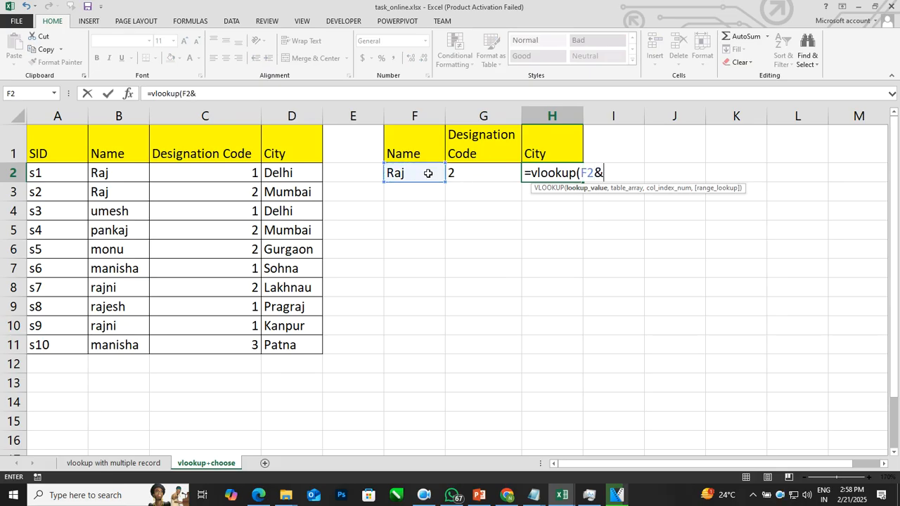
left_click(467, 173)
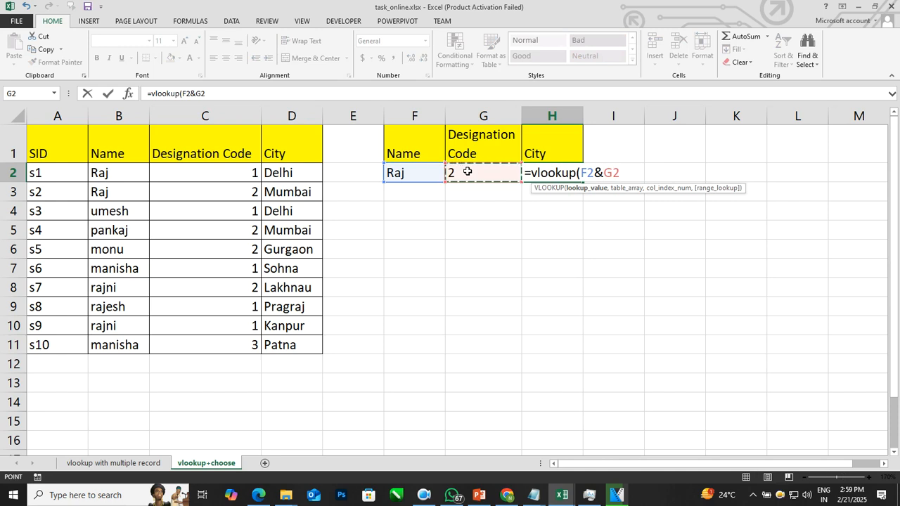
type(",")
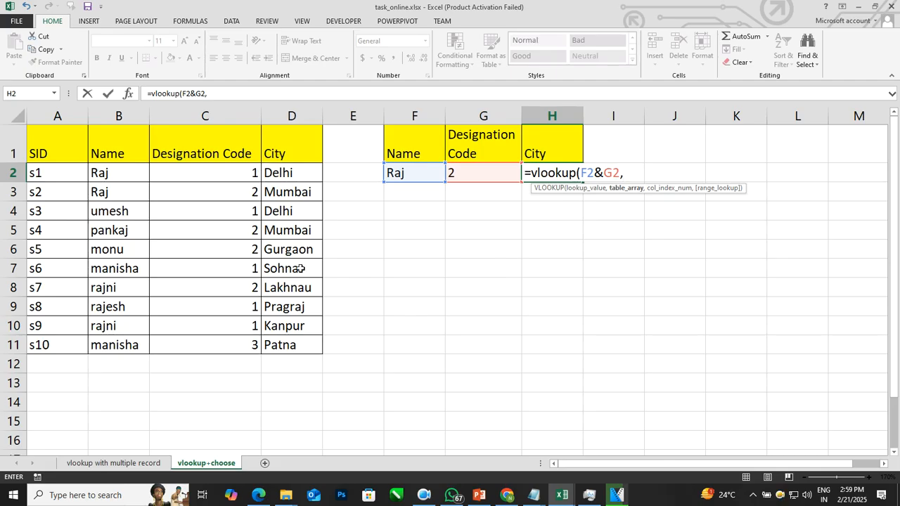
Step: Nest a CHOOSE function as the table array with the index array {1,2,3}
type("choose")
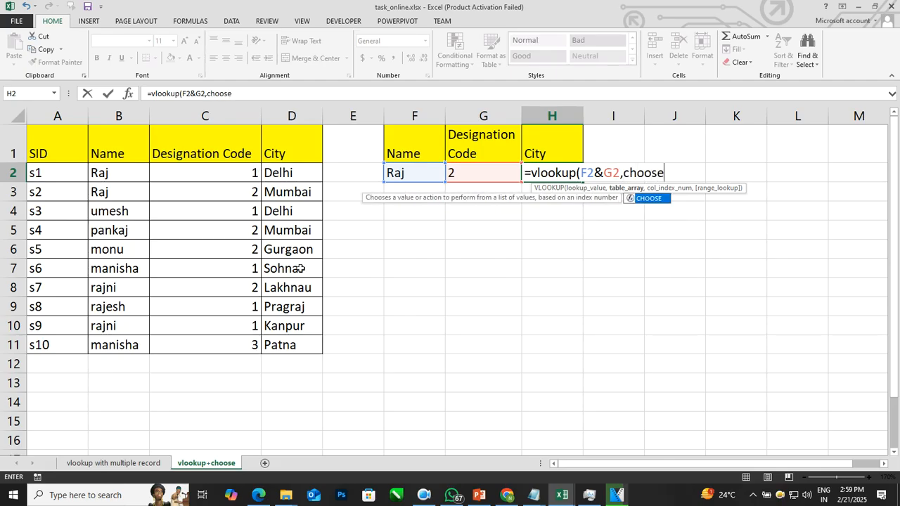
type("({")
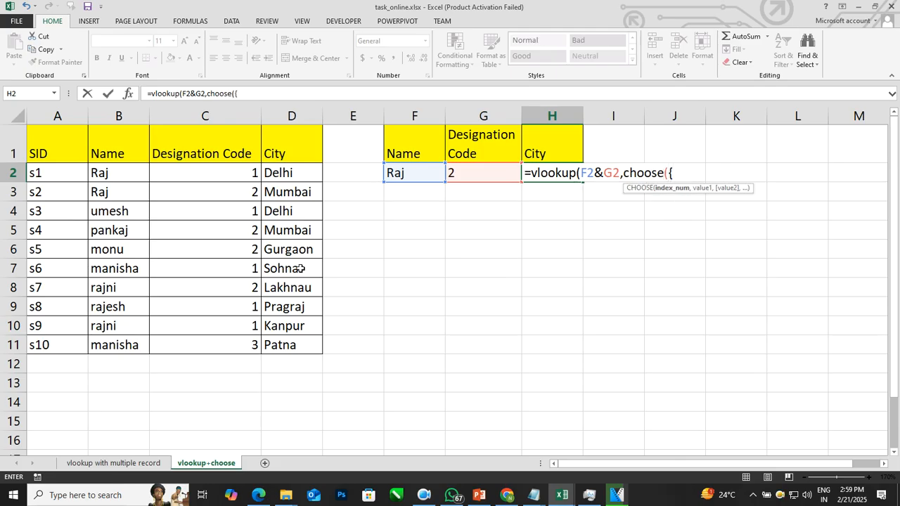
type("1,2,3},")
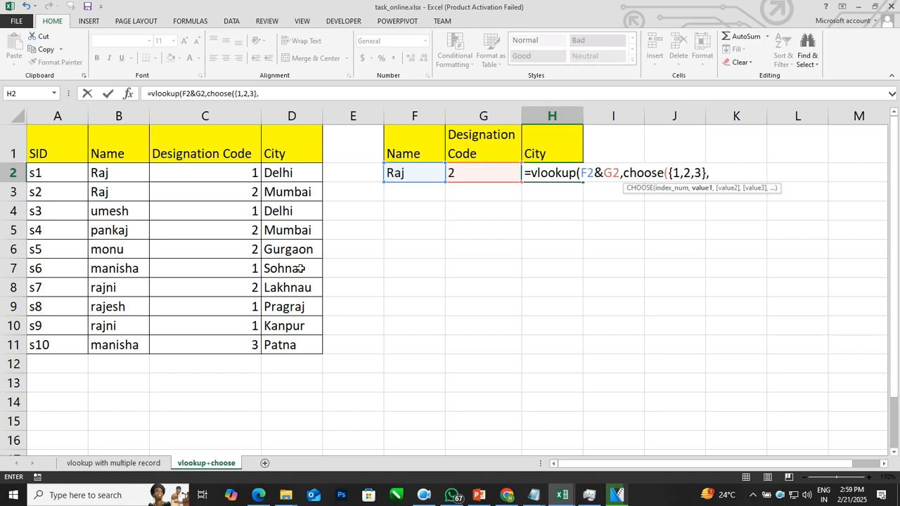
Step: Add the joined absolute ranges $B$1:$B$11&$C$1:$C$11 as the first CHOOSE value
left_click(125, 149)
left_click_drag(125, 167, 113, 337)
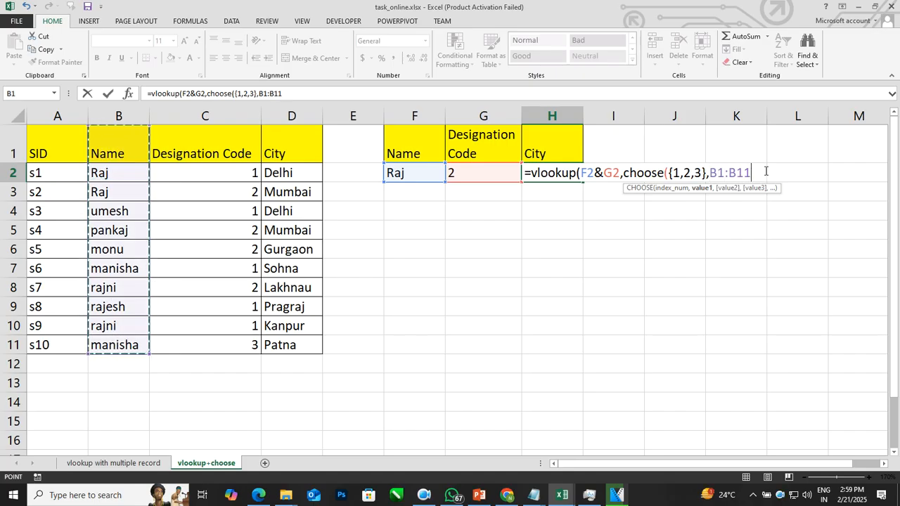
key("F4")
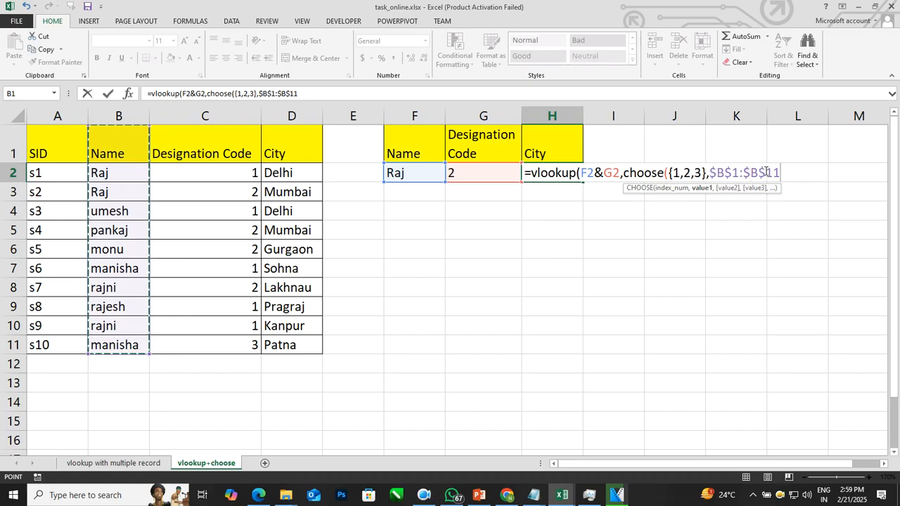
type("&")
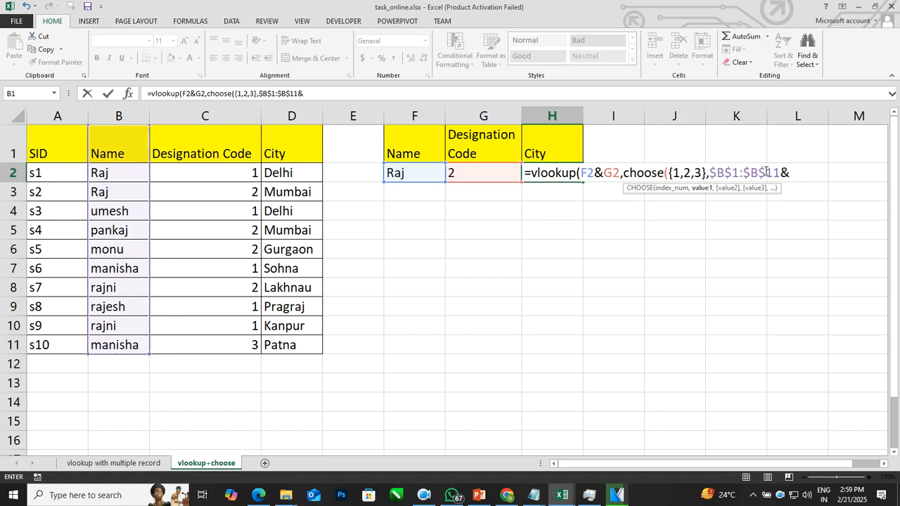
left_click_drag(225, 151, 239, 337)
left_click(239, 338)
left_click_drag(236, 154, 241, 348)
key("F4")
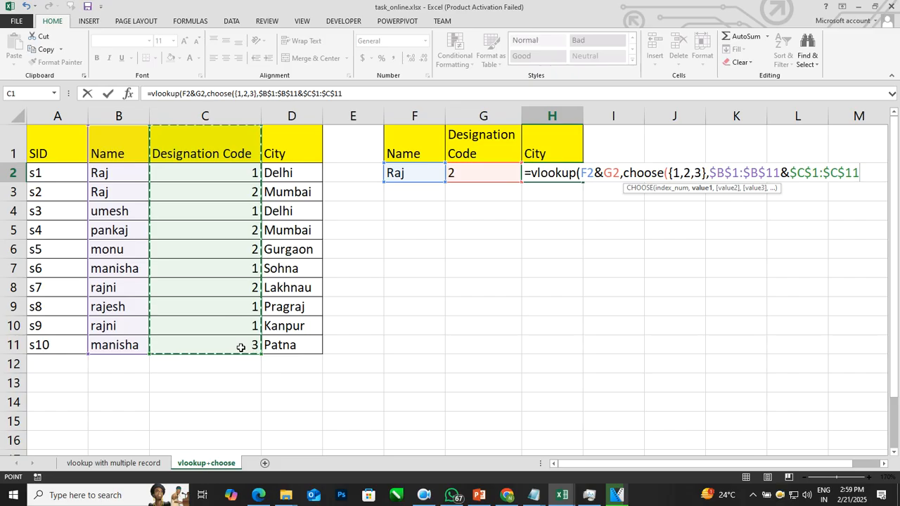
type(",")
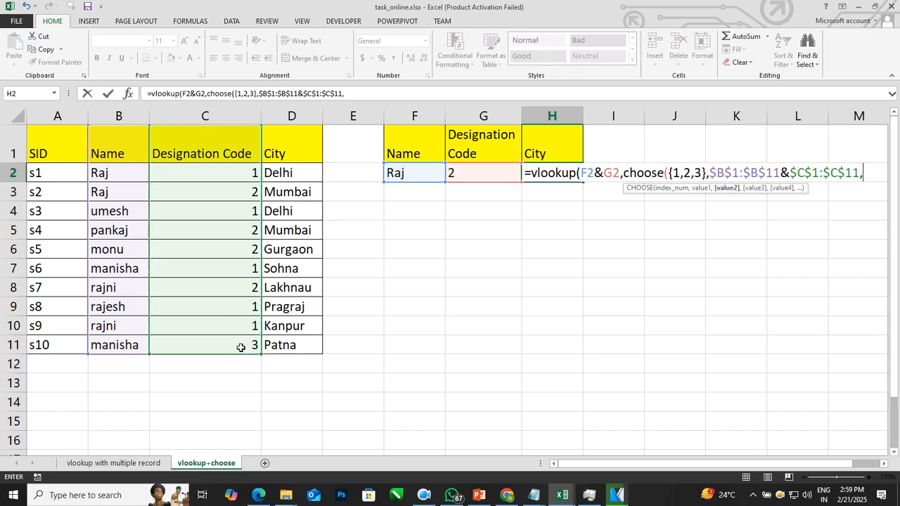
Step: Add $A$1:$A$11 and $D$1:$D$11 as the second and third CHOOSE values and close the CHOOSE function
left_click_drag(67, 148, 69, 344)
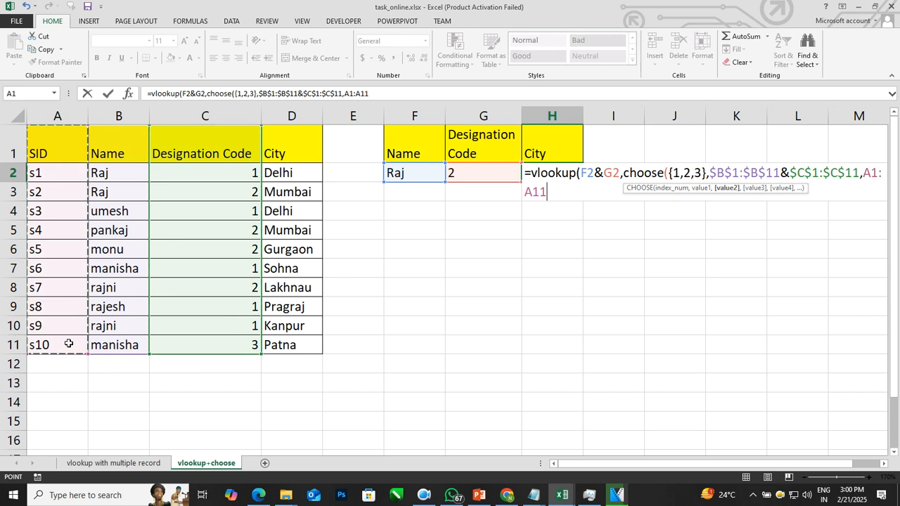
key("F4")
type(",")
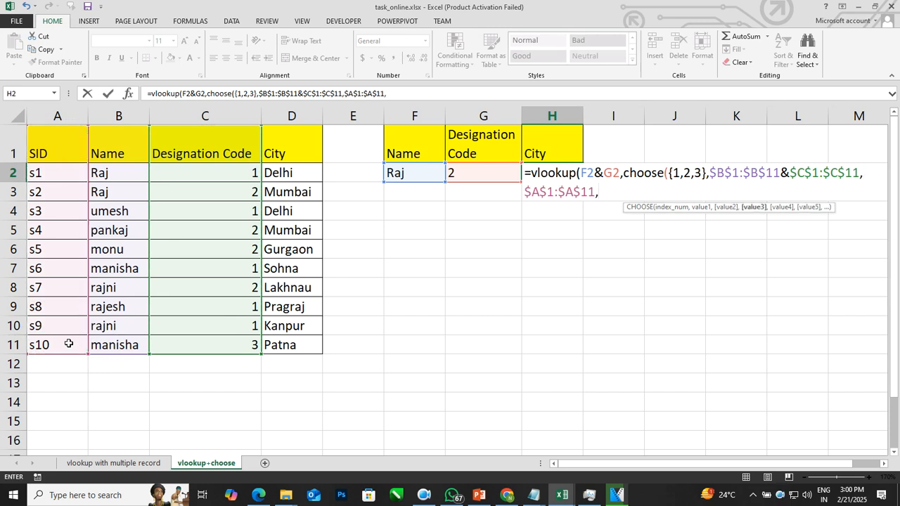
left_click_drag(299, 151, 304, 347)
key("F4")
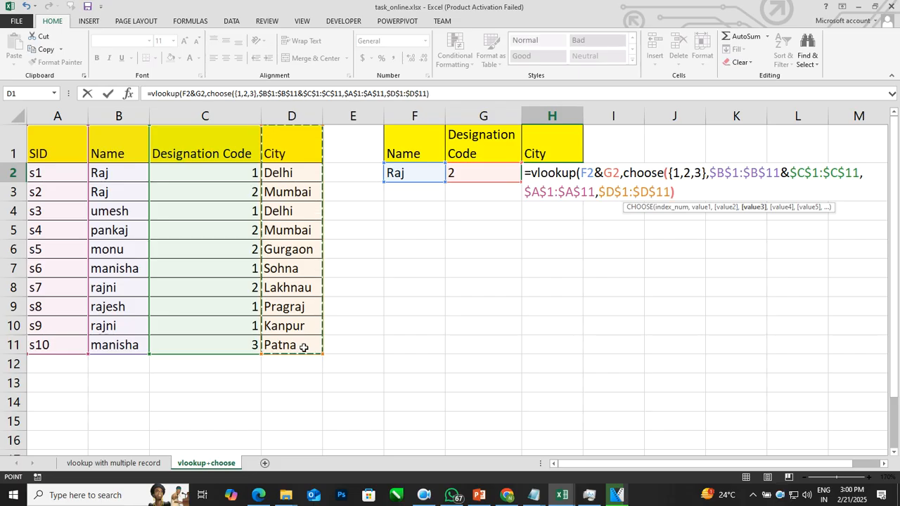
type(")")
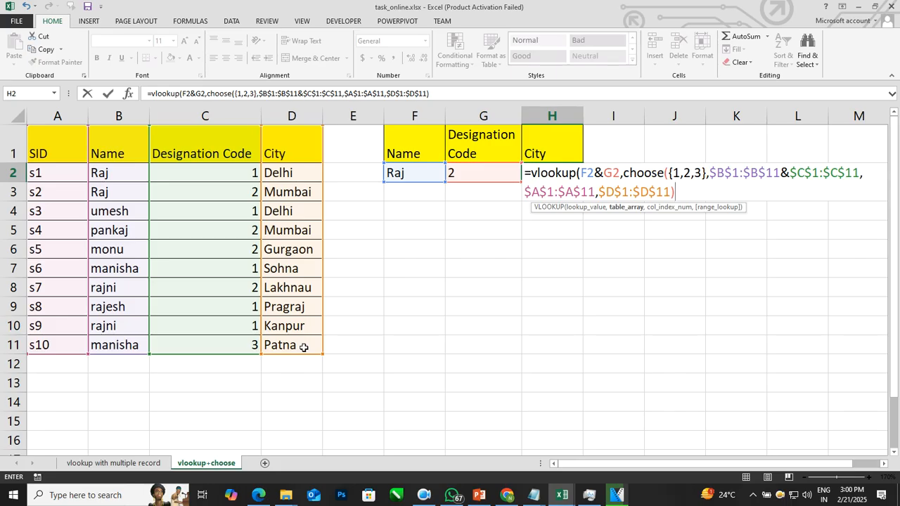
Step: Finish the VLOOKUP with column index 3 and FALSE for exact match, and enter it as an array formula
type(",")
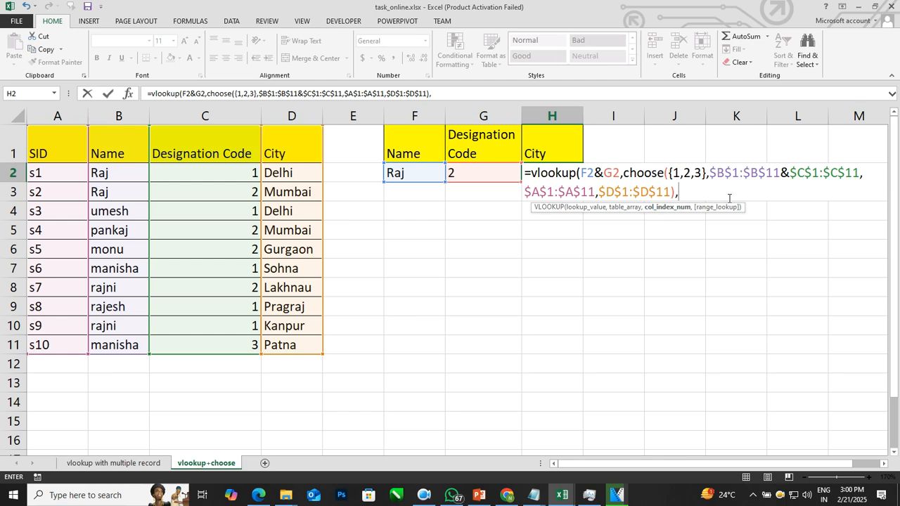
type("3")
type(",fals")
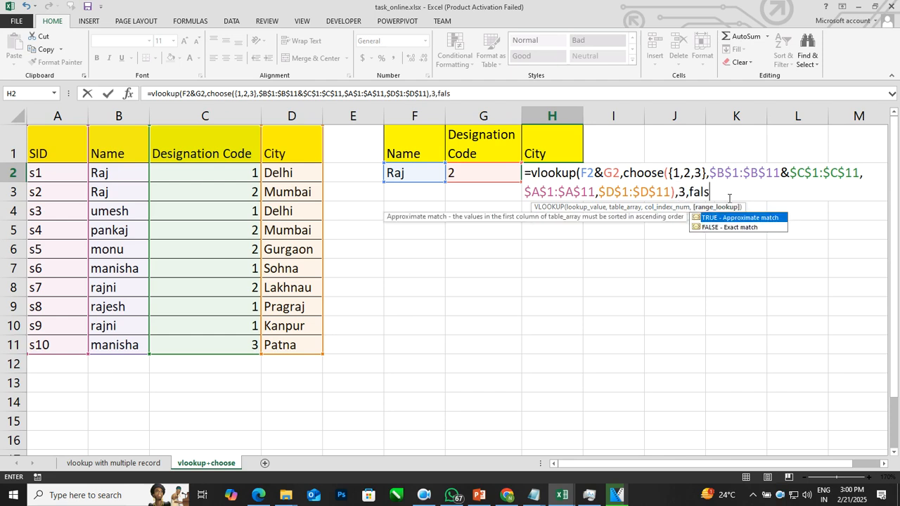
type("e)")
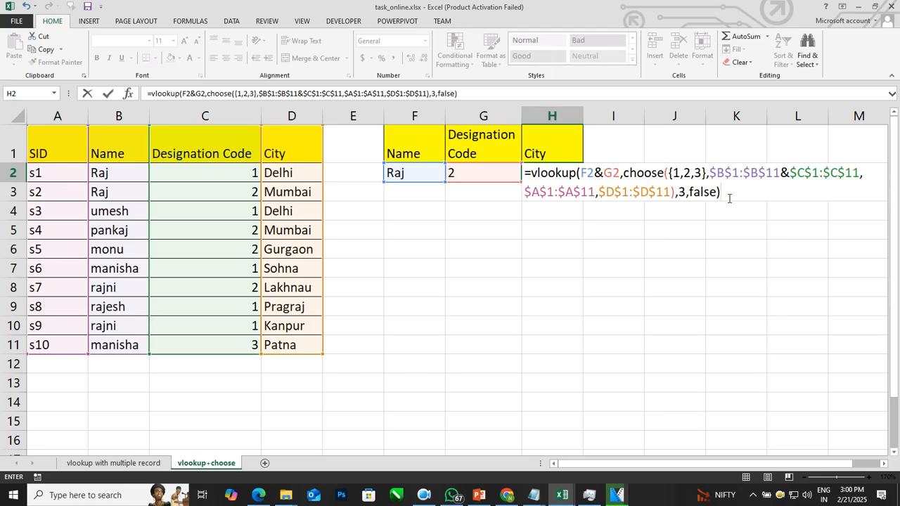
key("ctrl+shift+Return")
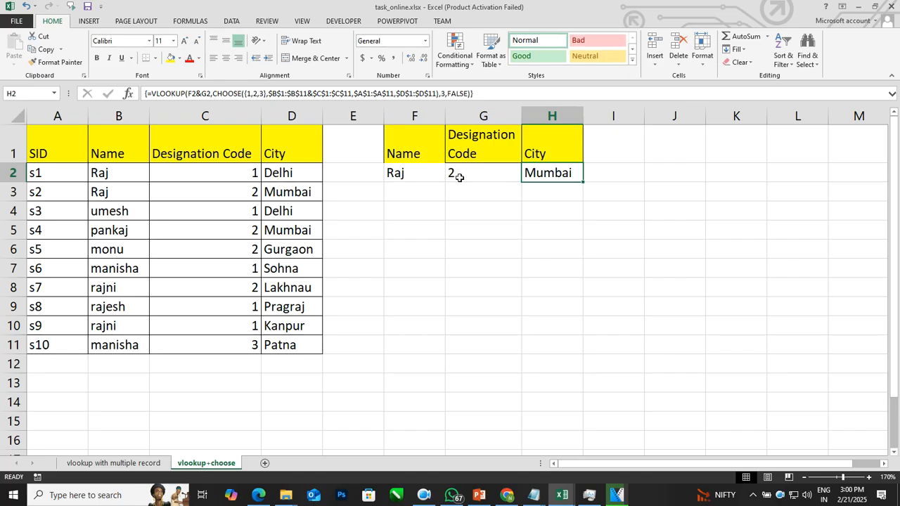
Step: Set the lookup designation code in G2 to 1 and replace the lookup name in F2 with the name of record s6
left_click(457, 176)
type("1")
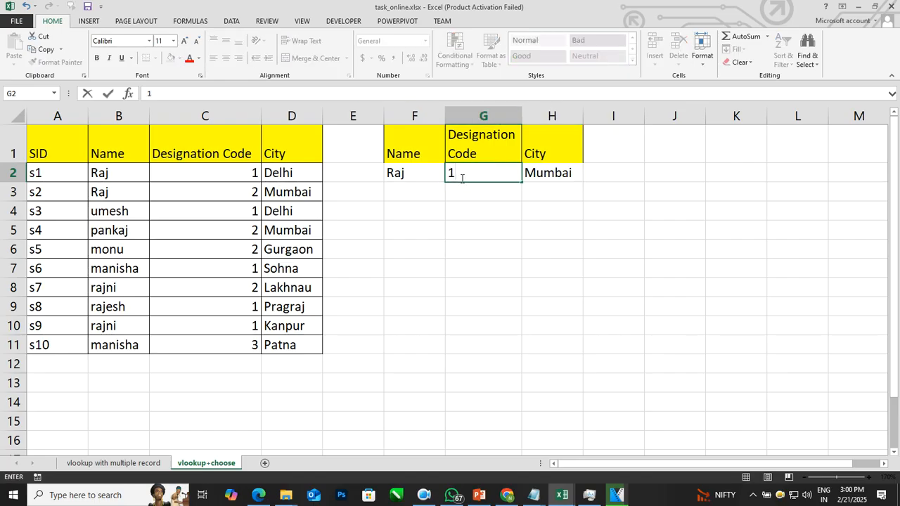
key("Return")
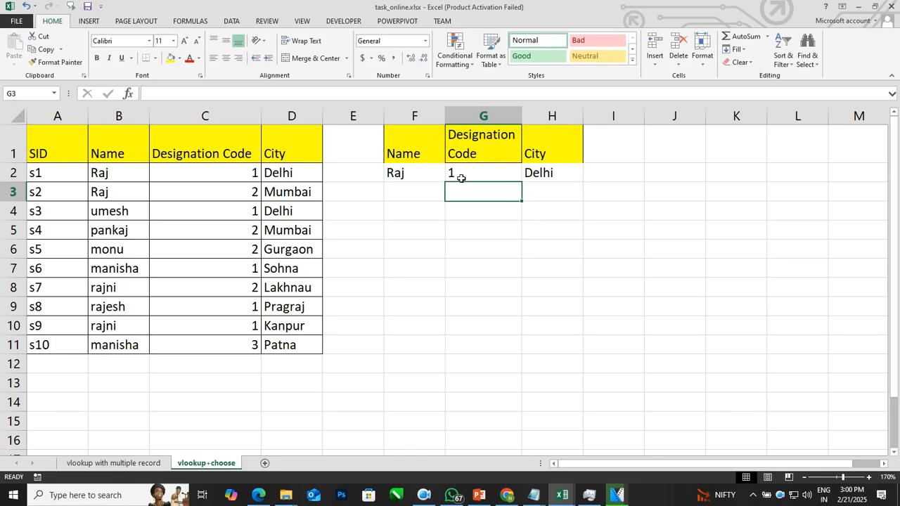
key("Up")
key("Left")
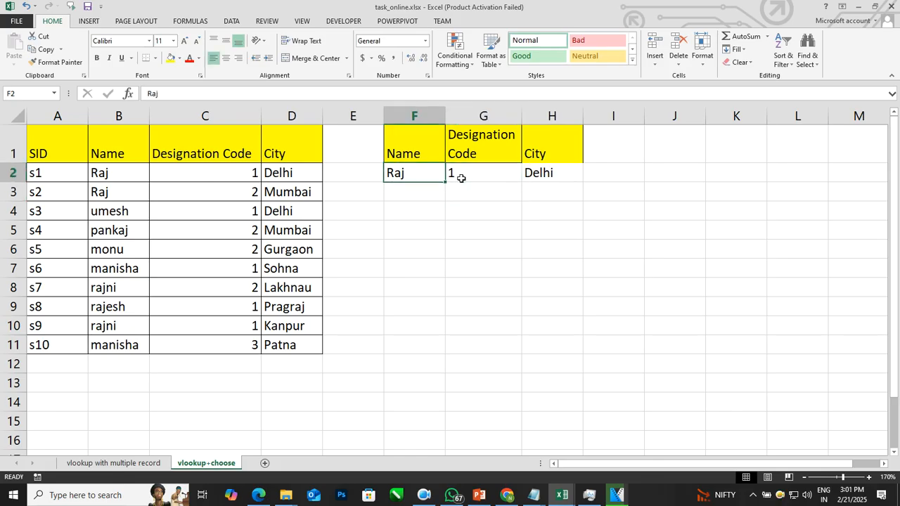
type("manisha")
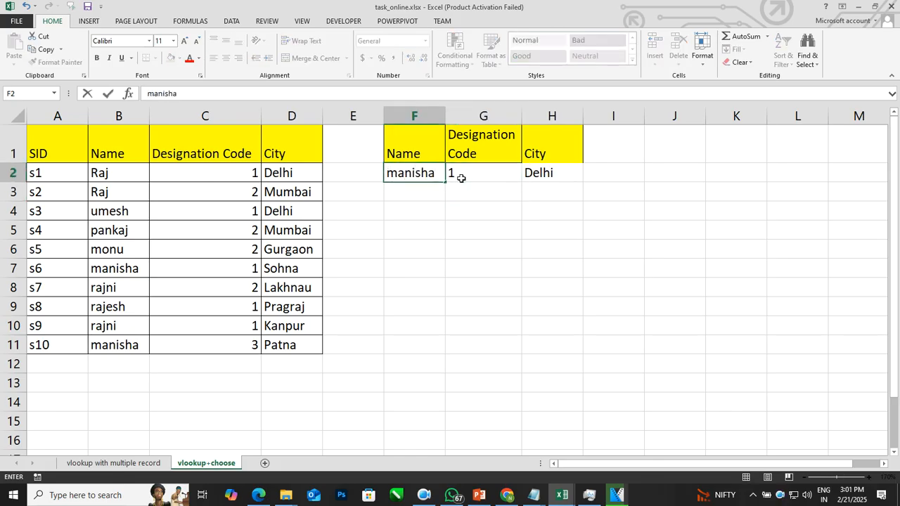
key("ctrl+Return")
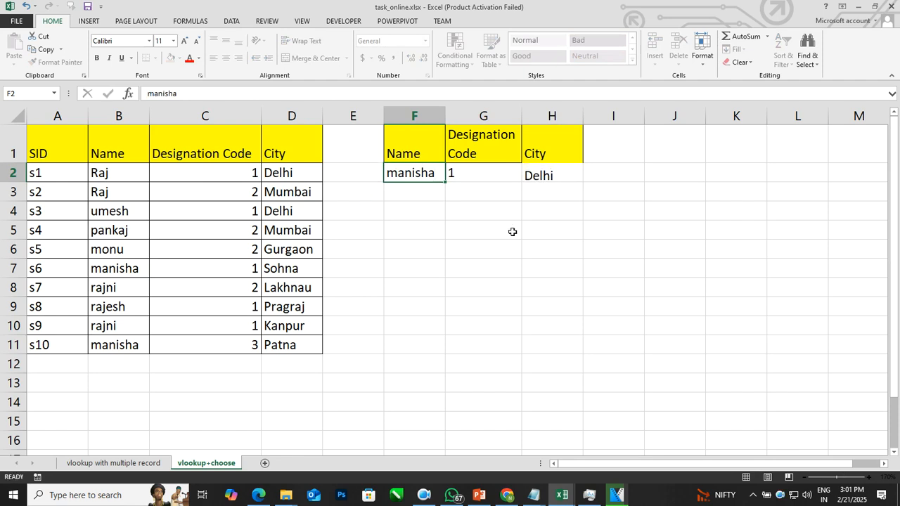
key("Return")
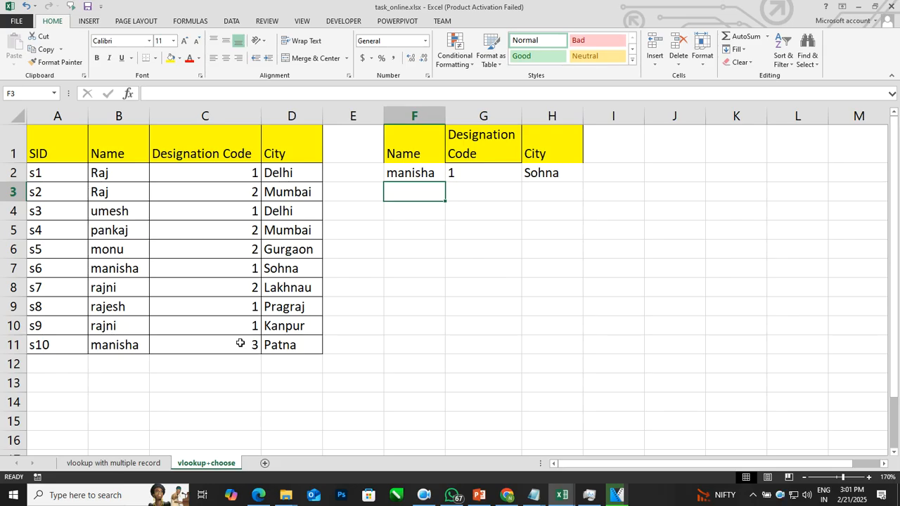
Step: Set the lookup designation code in G2 to 3
left_click(479, 177)
type("3")
key("Return")
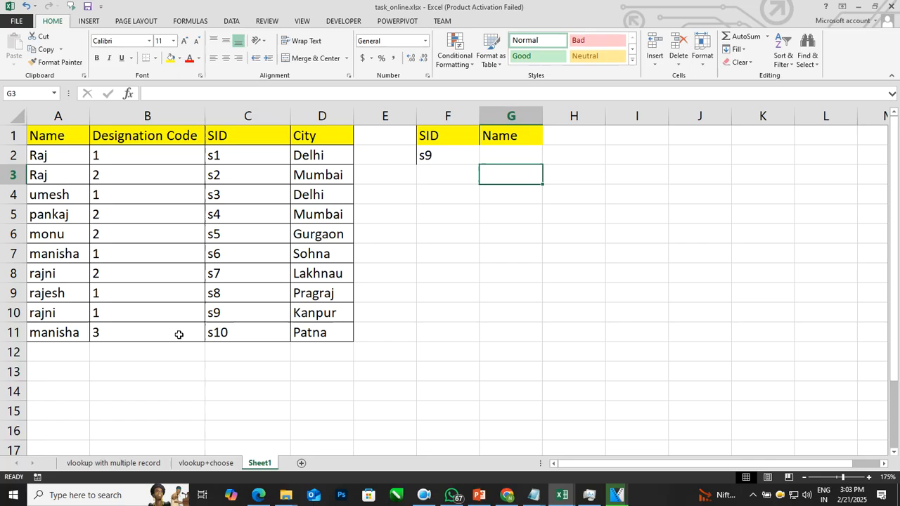
left_click(508, 158)
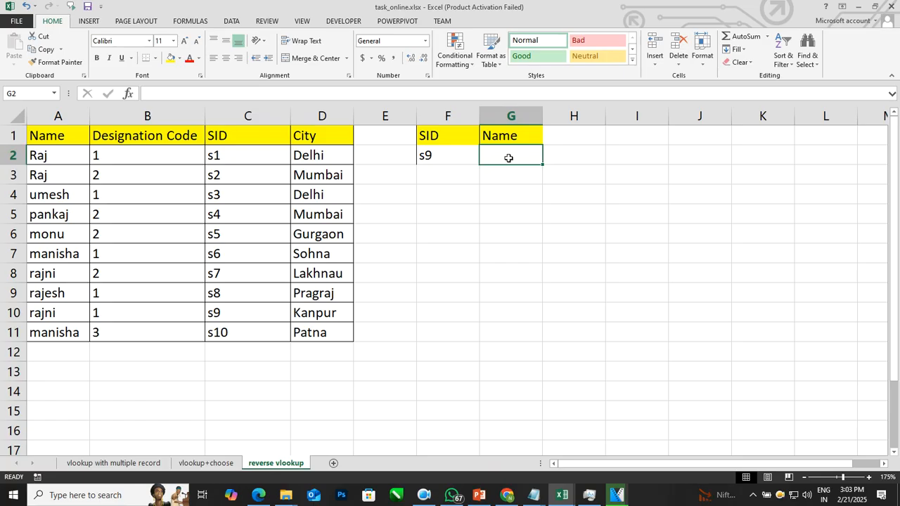
left_click(459, 152)
left_click(508, 158)
left_click(422, 152)
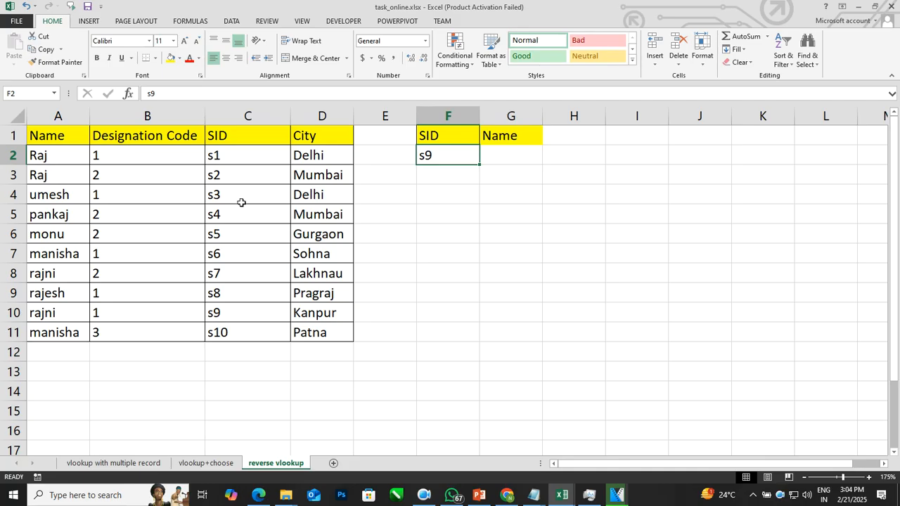
Step: Start a VLOOKUP formula in G2 on the reverse vlookup sheet with F2 as the lookup value
left_click(495, 153)
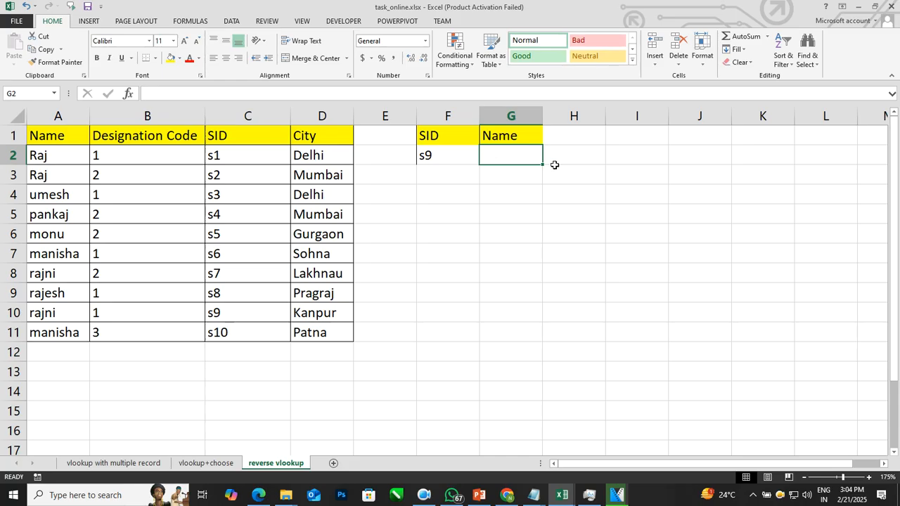
type("=vlookup(")
left_click(444, 154)
type(",")
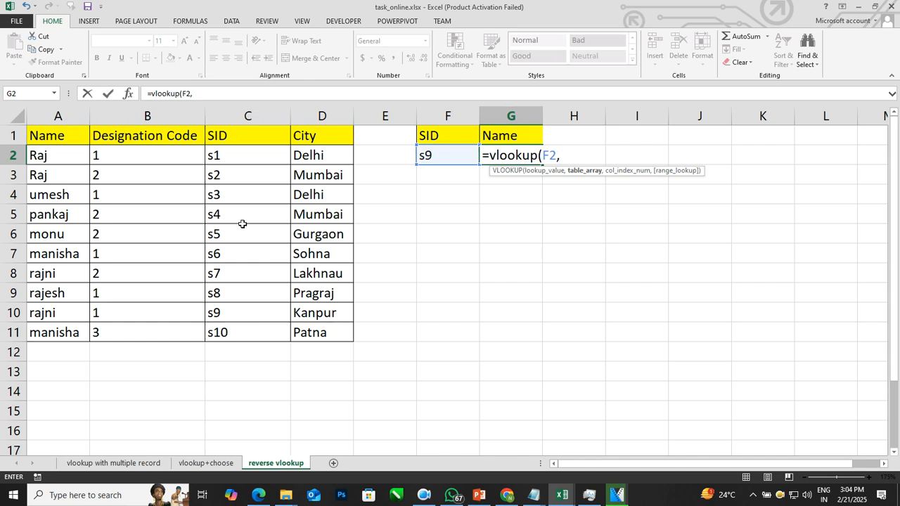
Step: Nest a CHOOSE function as the table array with the index array {1,2,3,4}
type("choose({1,2,3,4},")
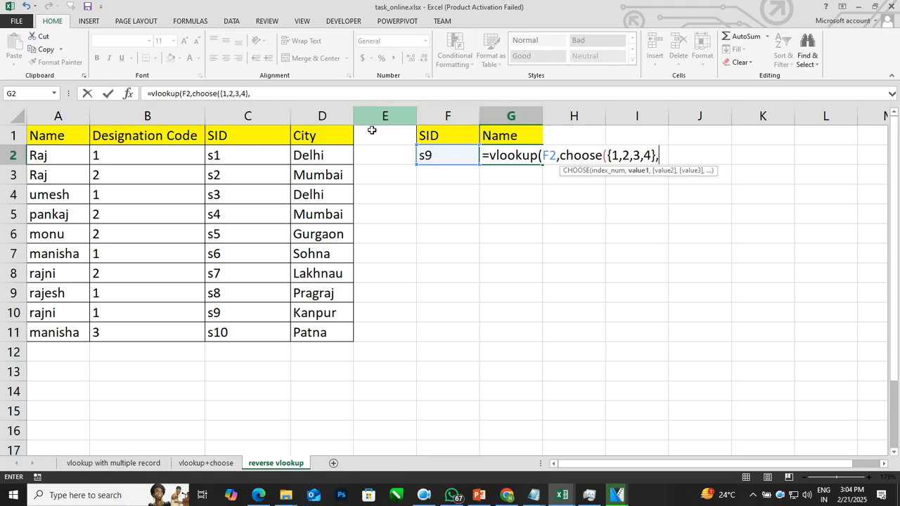
Step: Add the absolute SID range $C$1:$C$11 and City range $D$1:$D$11 as the first and second CHOOSE values
left_click_drag(253, 136, 269, 327)
key("F4")
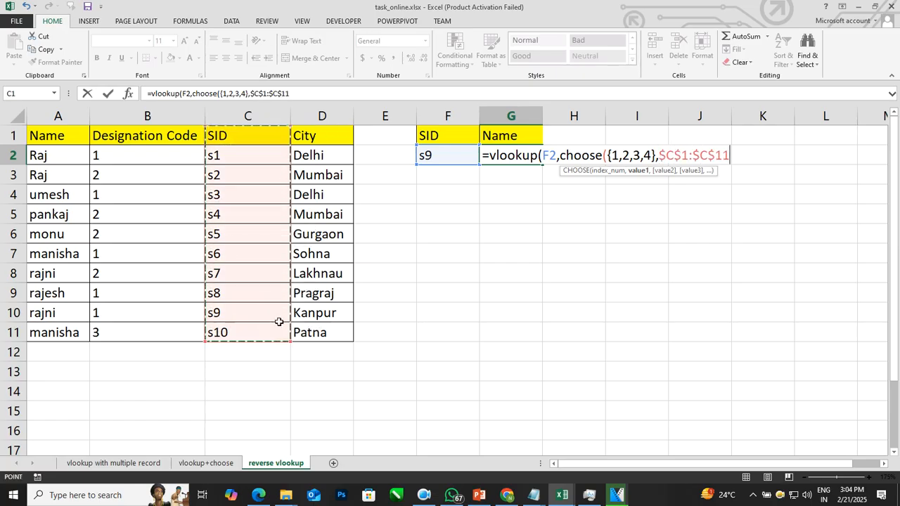
type(",")
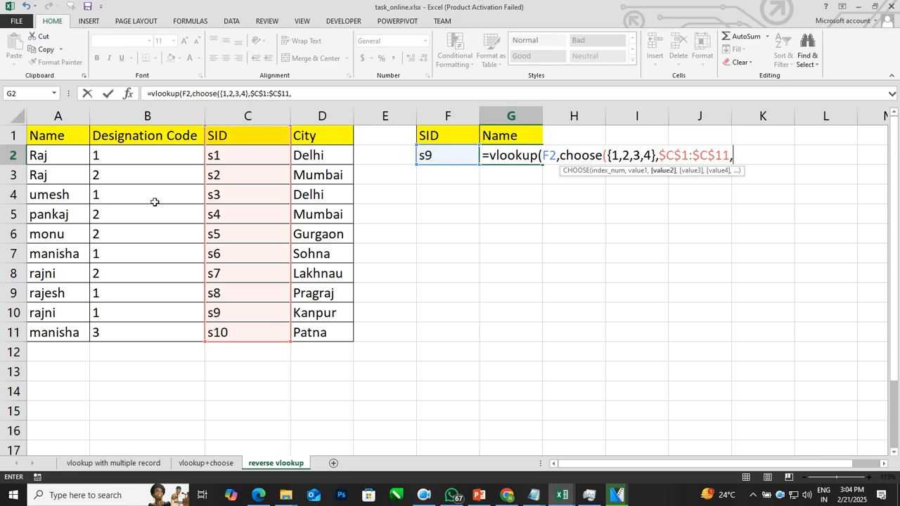
left_click_drag(307, 138, 315, 331)
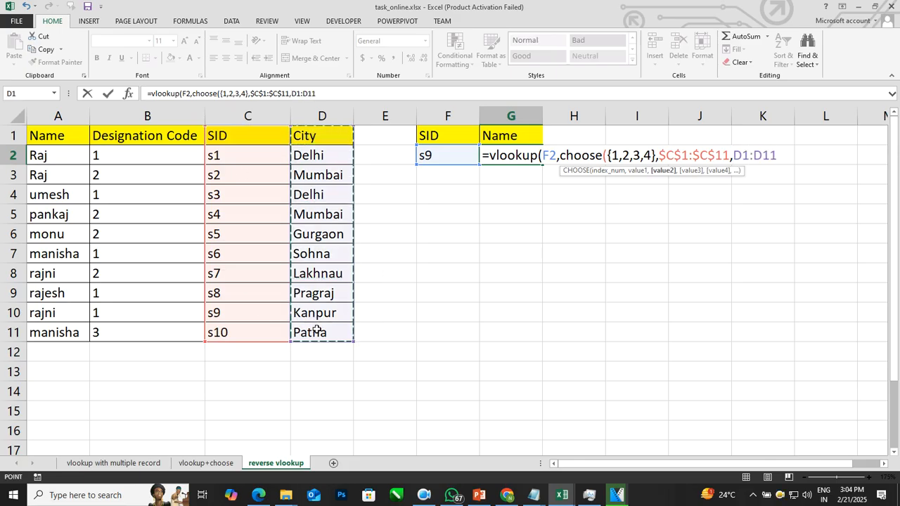
key("F4")
type(",")
Step: Add A1:A11 and $B$1:$B$11 as the third and fourth CHOOSE values and close the CHOOSE function
left_click_drag(64, 139, 82, 330)
type(",")
left_click_drag(159, 136, 153, 331)
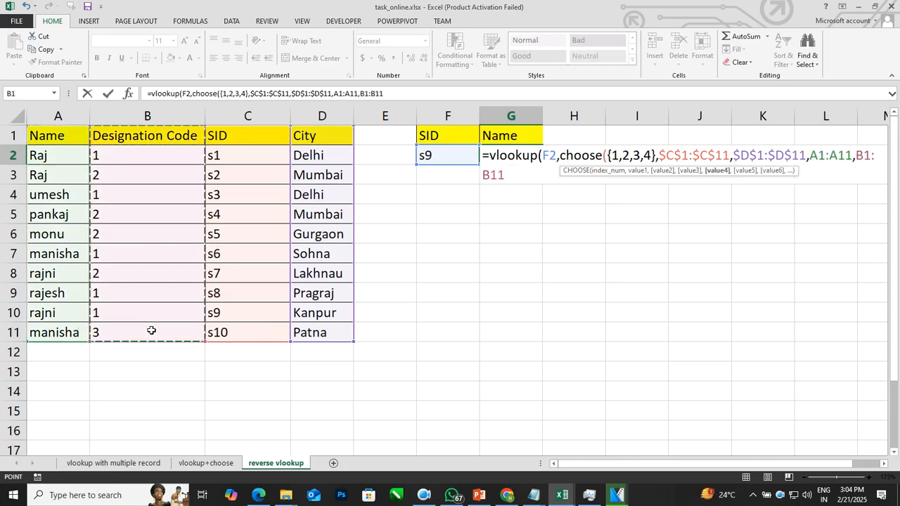
key("F4")
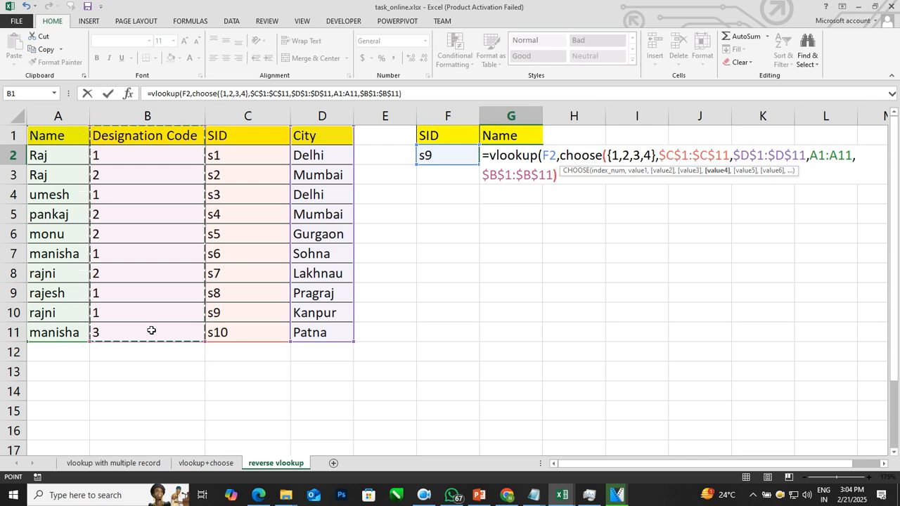
type("),")
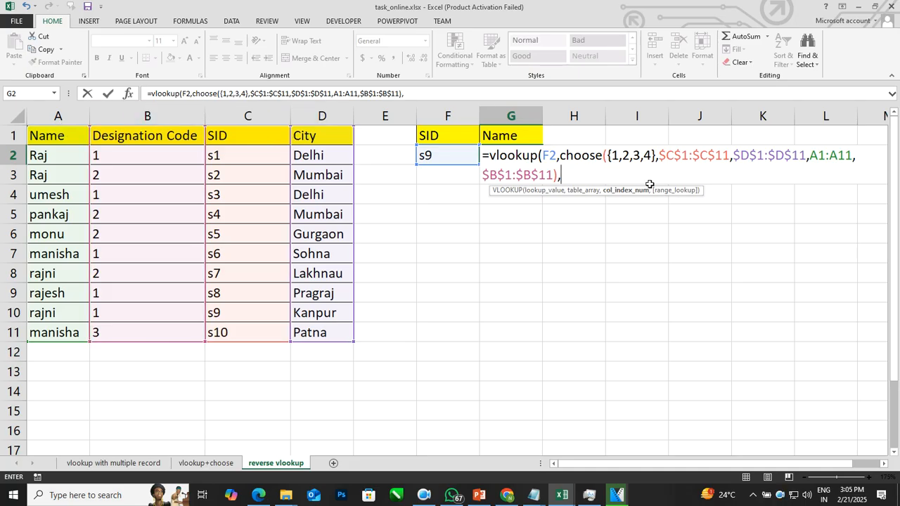
Step: Finish the reverse VLOOKUP with column index 3 and FALSE for exact match, and enter it as an array formula
type("3,false)")
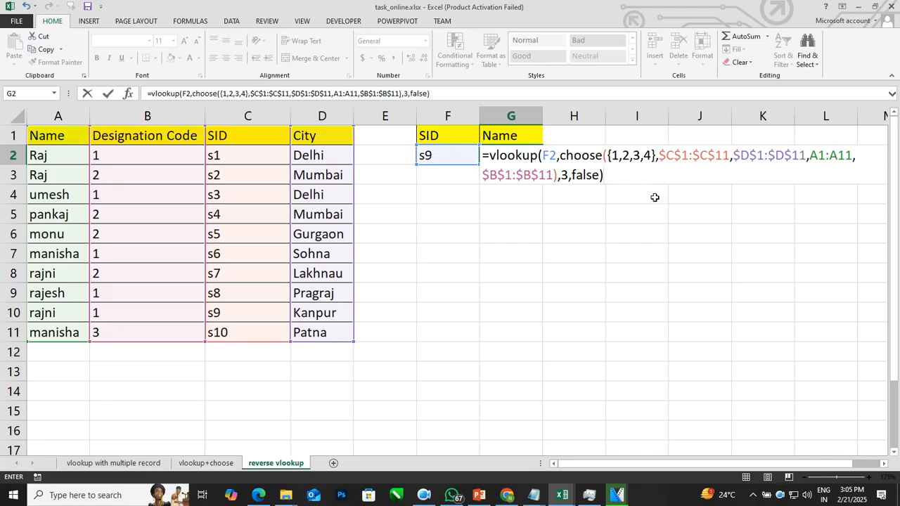
key("ctrl+shift+Return")
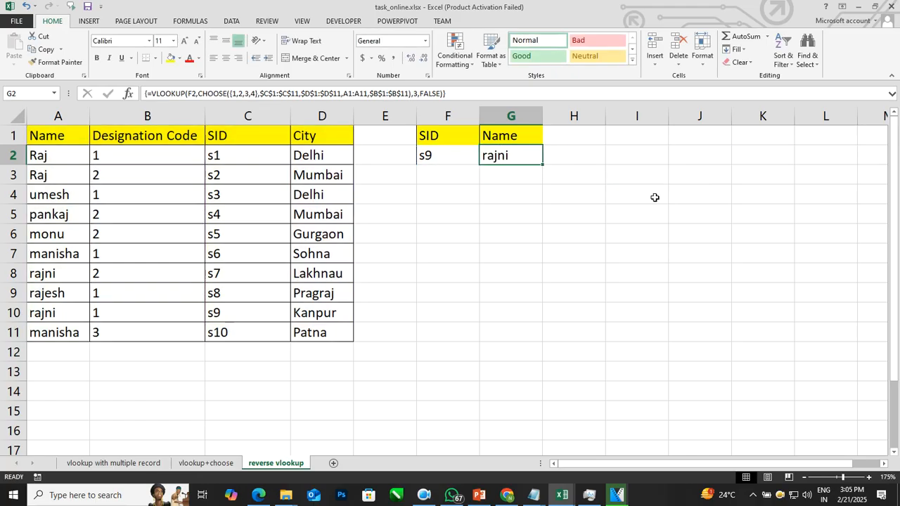
Step: Check the s9 record in the source table and change the lookup SID in F2 to s1
left_click(252, 316)
left_click(59, 314)
left_click(454, 155)
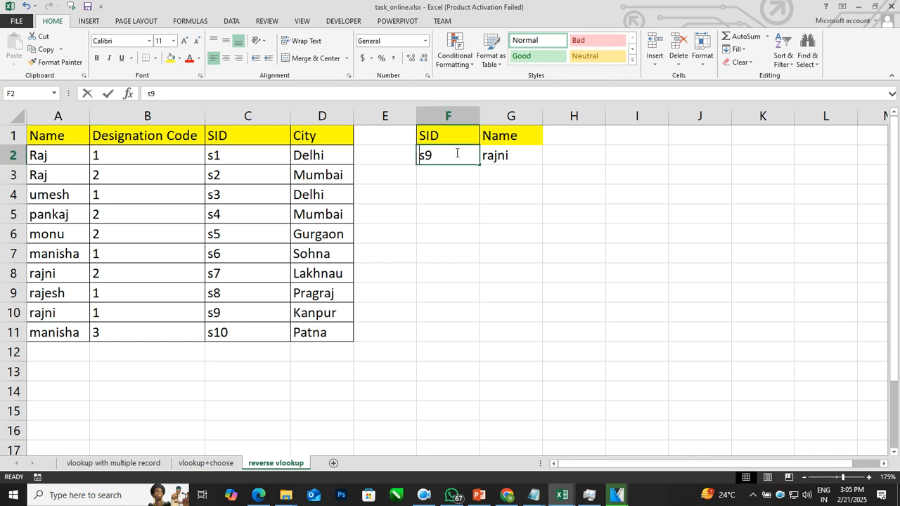
type("s1")
left_click(500, 198)
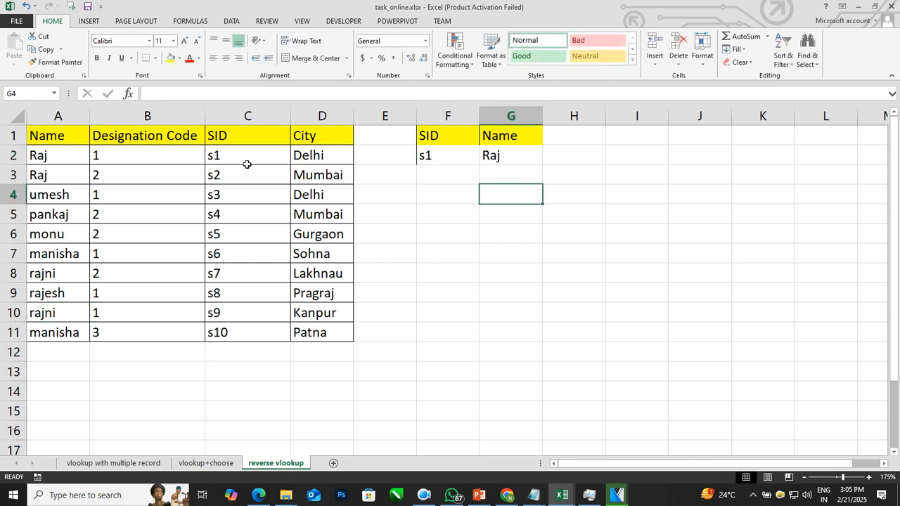
Step: Set the lookup SID in F2 to s4
left_click(439, 155)
type("s4")
left_click(456, 194)
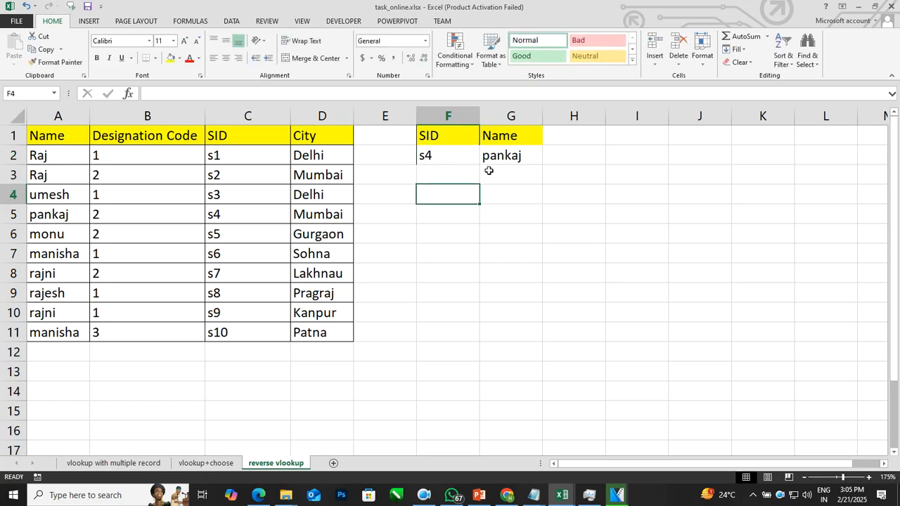
left_click(526, 189)
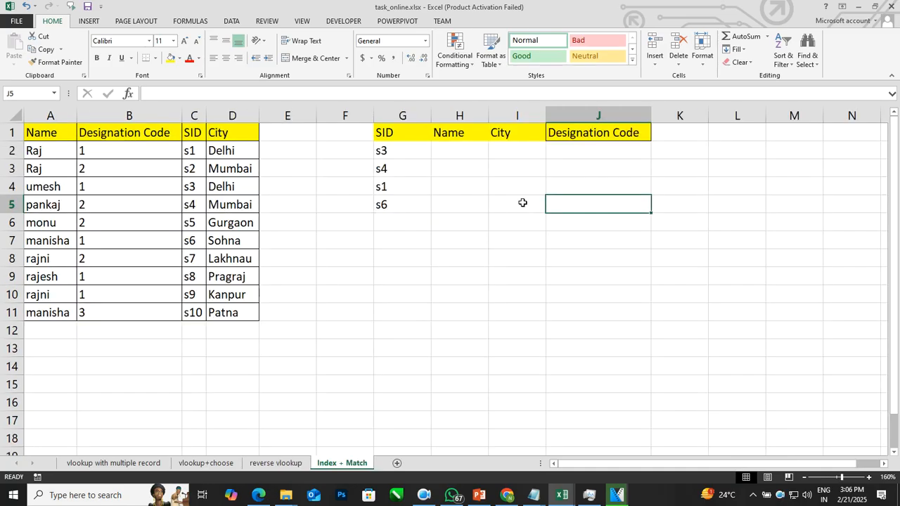
Step: Compare the Index + Match sheet with the reverse vlookup sheet and examine the SIDs in G2:G5 against the source SID column
left_click(229, 207)
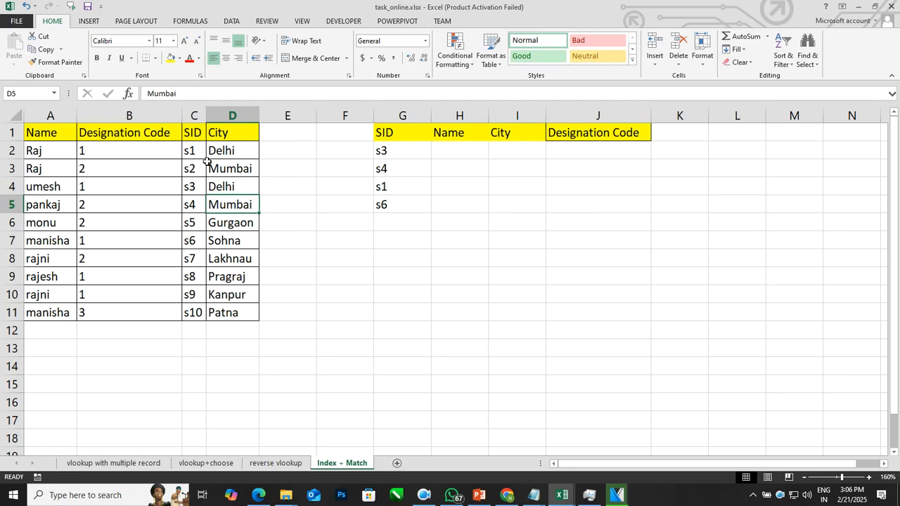
left_click(276, 463)
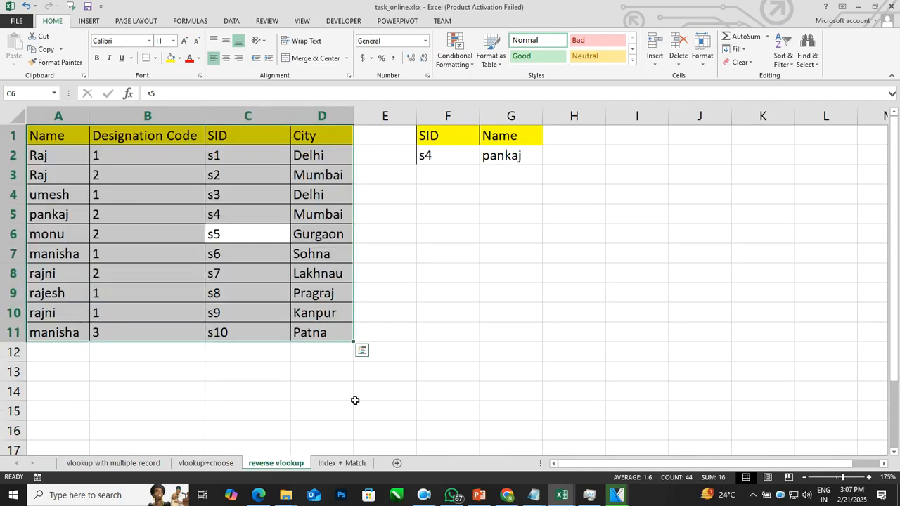
left_click(339, 463)
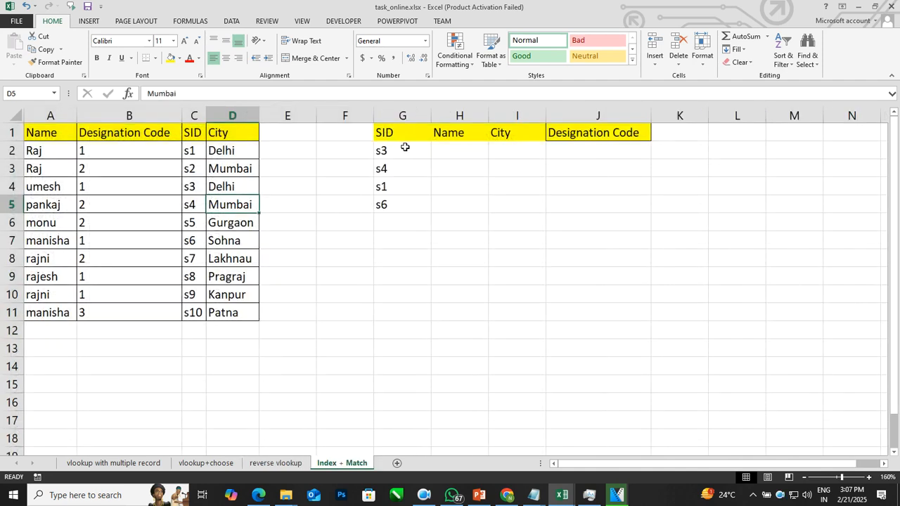
left_click_drag(405, 147, 403, 183)
left_click_drag(402, 195, 401, 199)
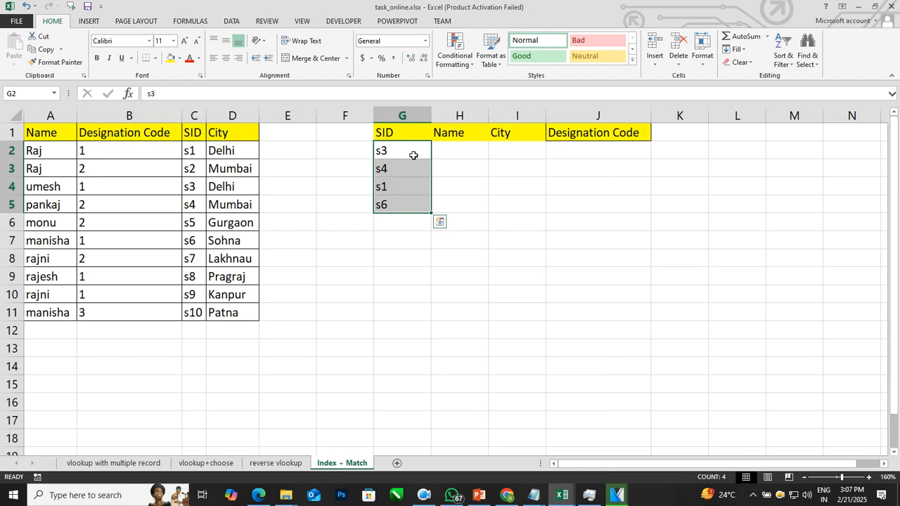
left_click(459, 150)
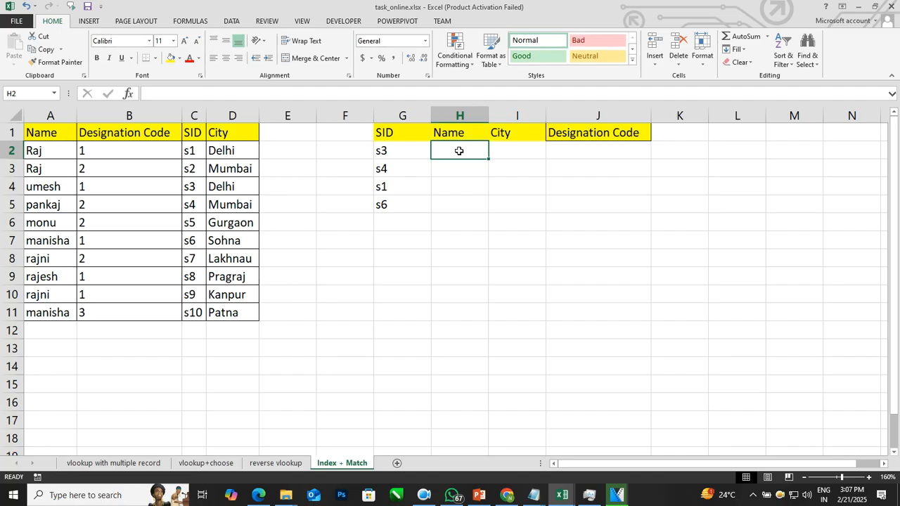
left_click(412, 151)
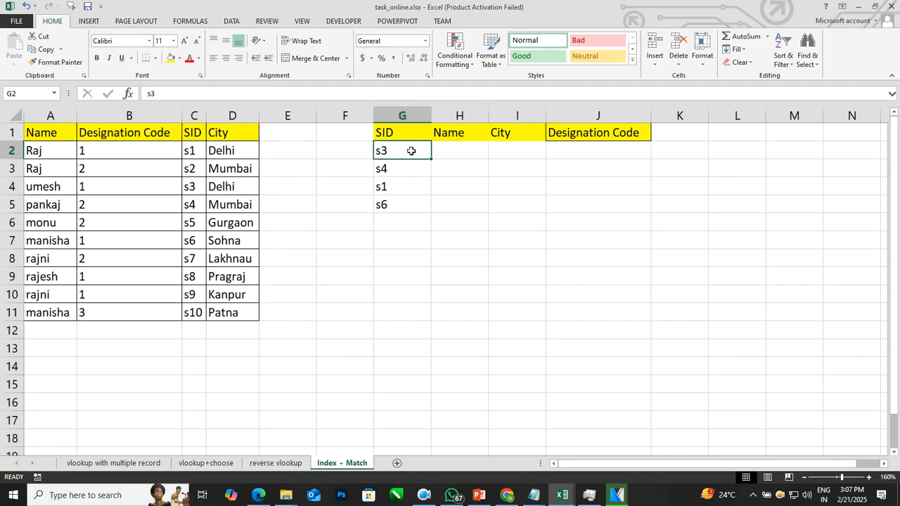
left_click(195, 150)
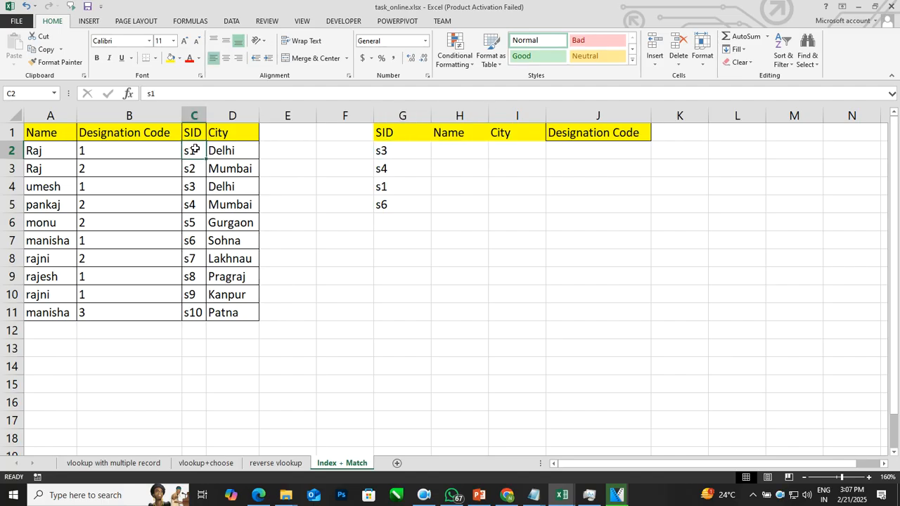
Step: Start an INDEX formula in H2 of the Index + Match sheet with the absolute range $A$1:$D$11 as its array
left_click(458, 146)
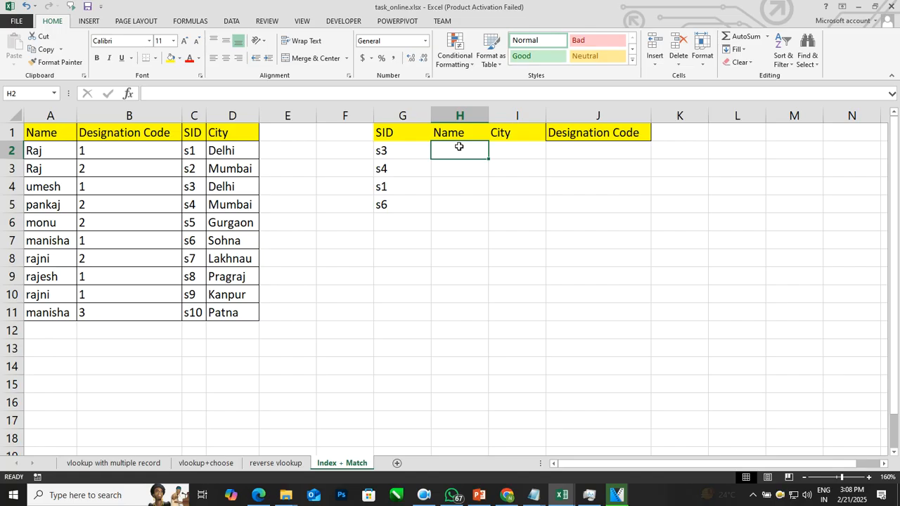
type("=index9")
key("BackSpace")
type("(")
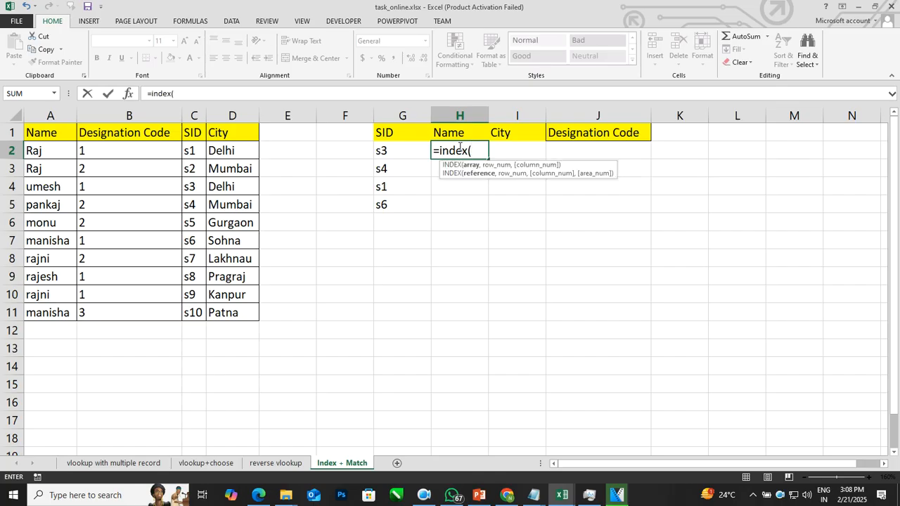
left_click(65, 136)
left_click_drag(65, 136, 234, 311)
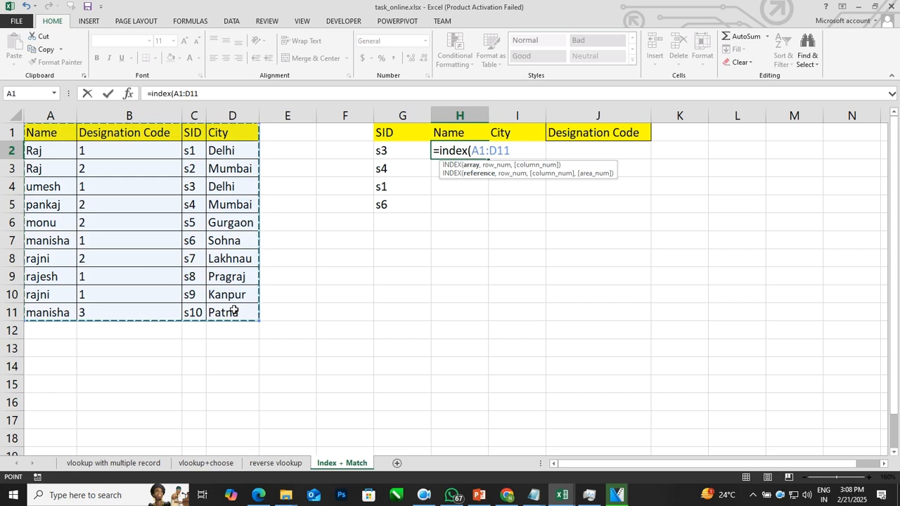
key("F4")
type(",")
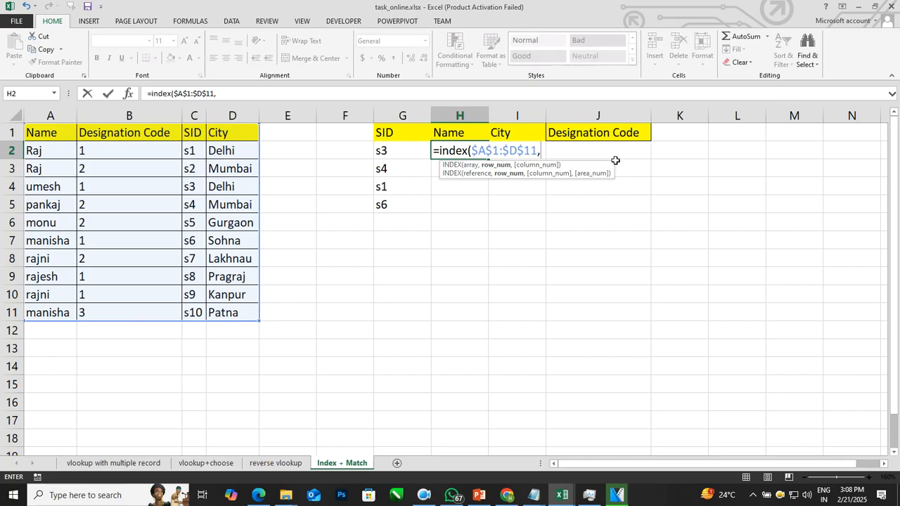
Step: Add the row argument MATCH($G2,$C$1:$C$11,0) to the INDEX formula in H2 for an exact SID match
type("match(")
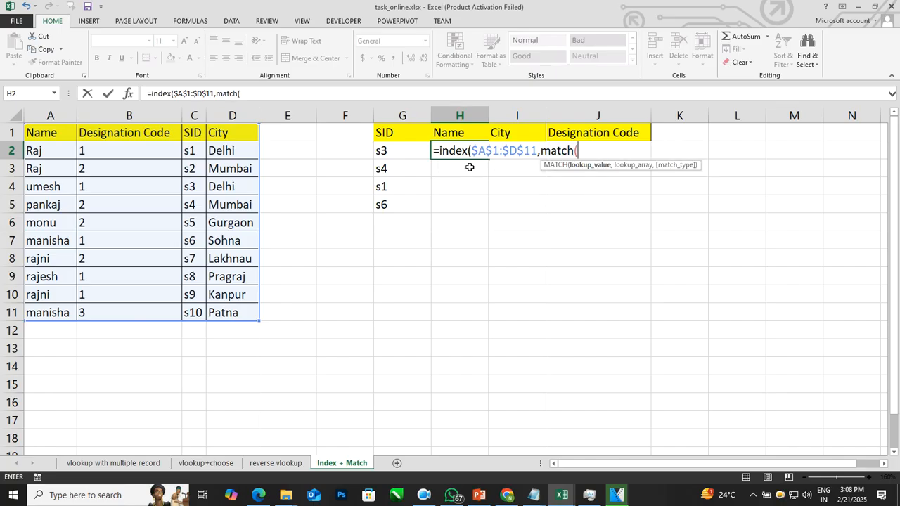
left_click(408, 150)
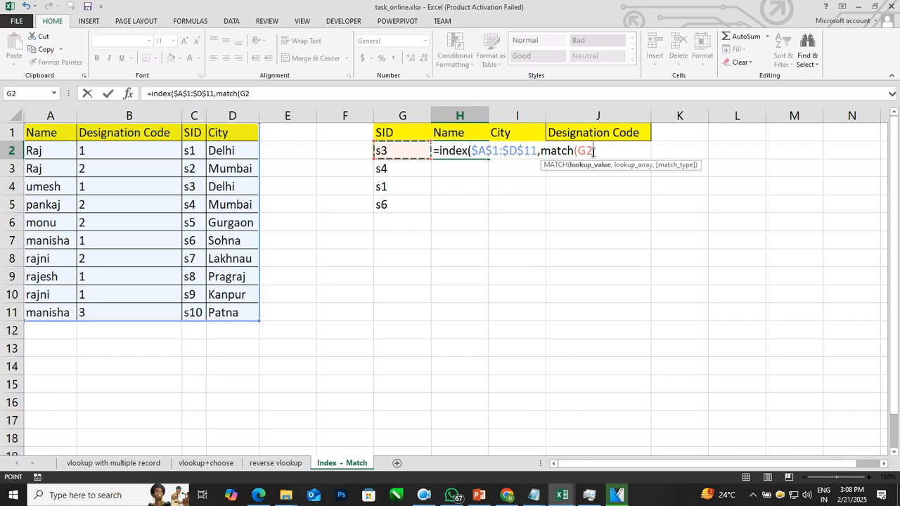
key("F4")
key("F4")
key("F4")
type(",")
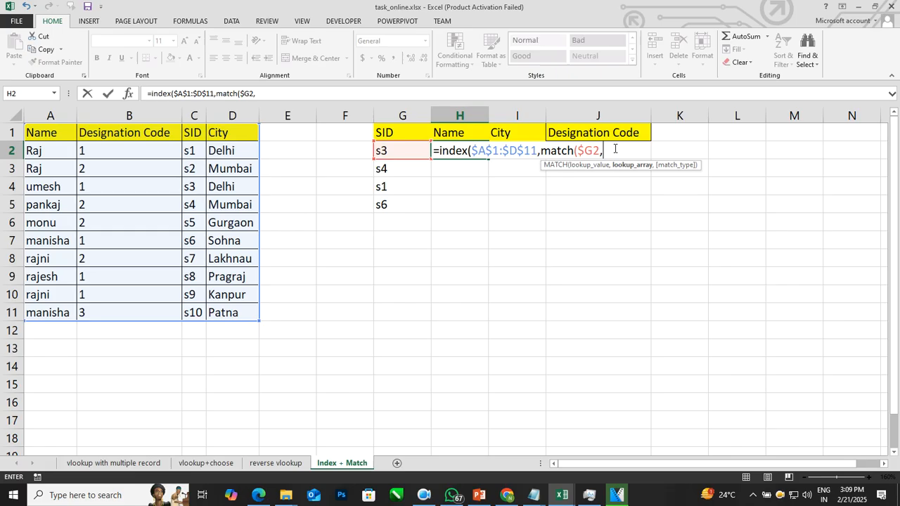
left_click_drag(190, 134, 199, 311)
key("F4")
type(",0)")
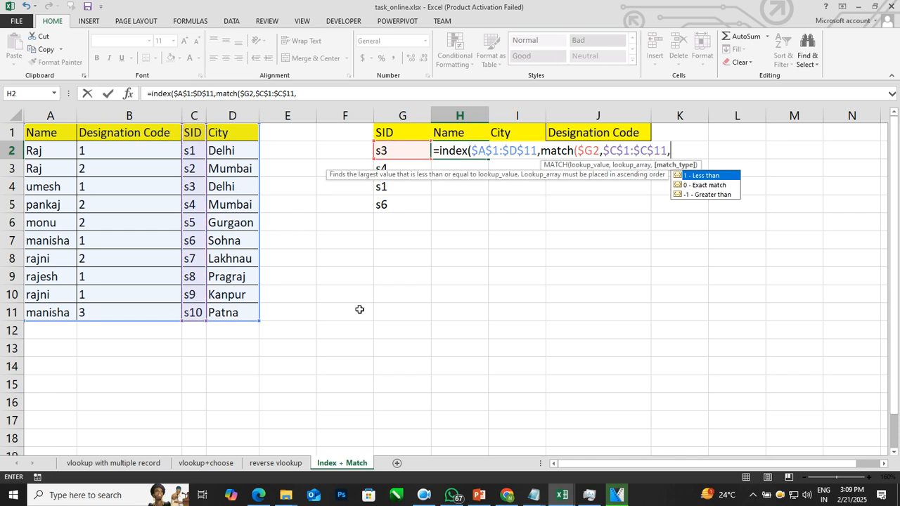
type(",")
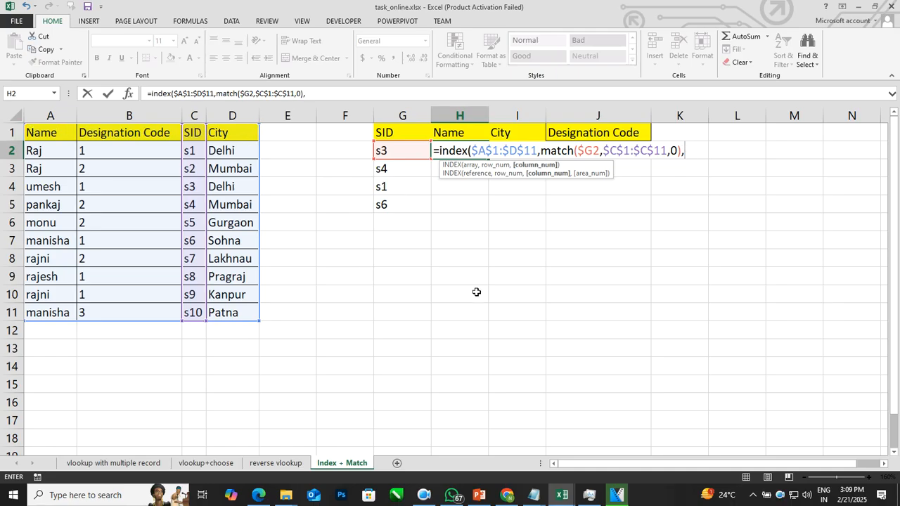
Step: Complete the INDEX formula in H2 with the column argument MATCH(H$1,$A$1:$D$1,0) and enter it
type("match(")
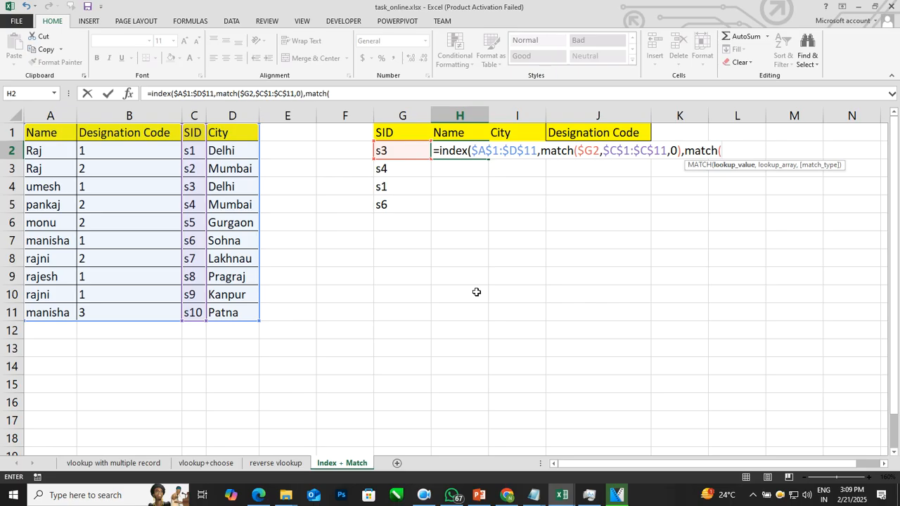
left_click(463, 134)
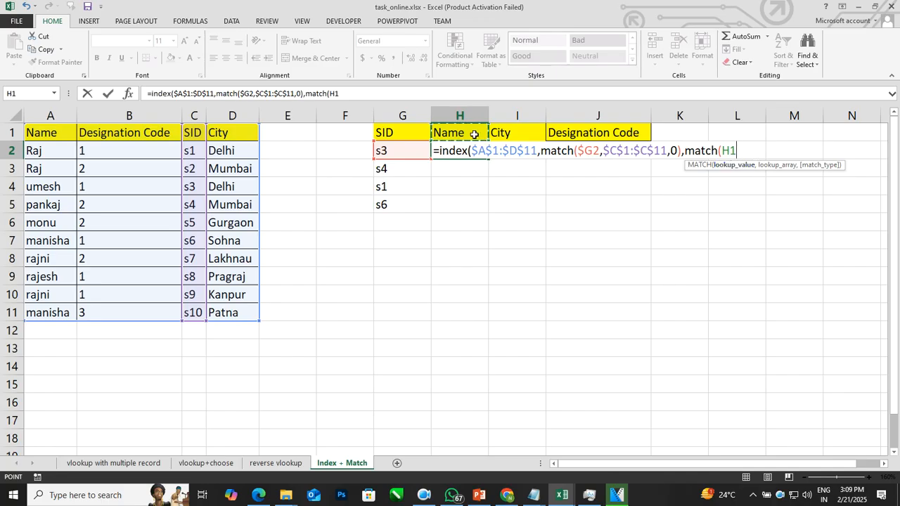
key("F4")
key("F4")
type(",")
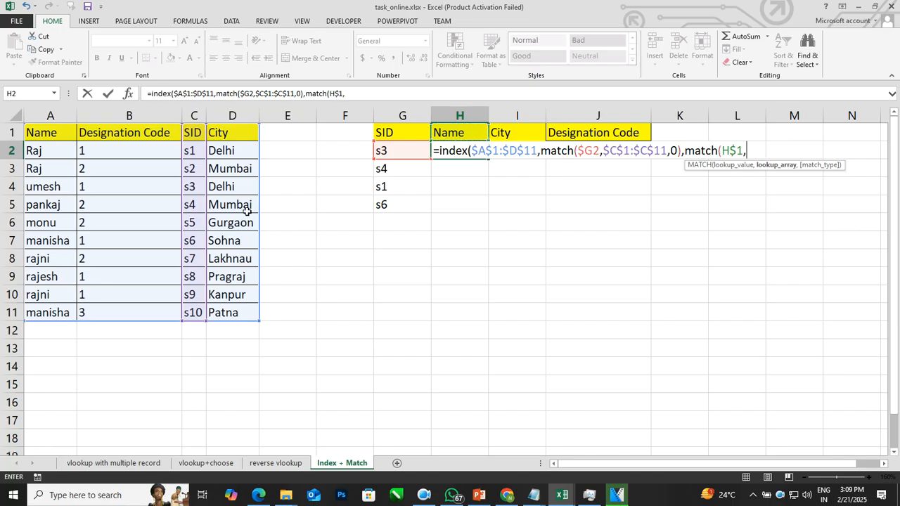
left_click_drag(62, 135, 233, 134)
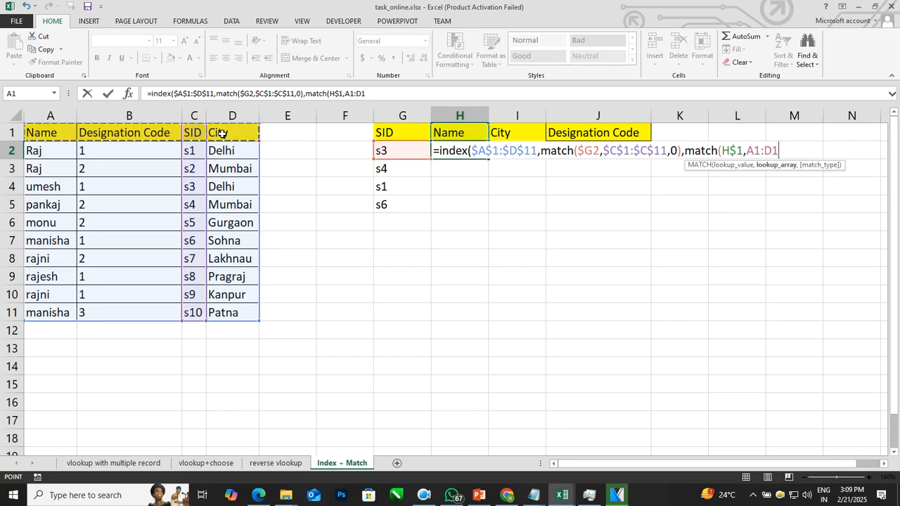
key("F4")
type(",0)")
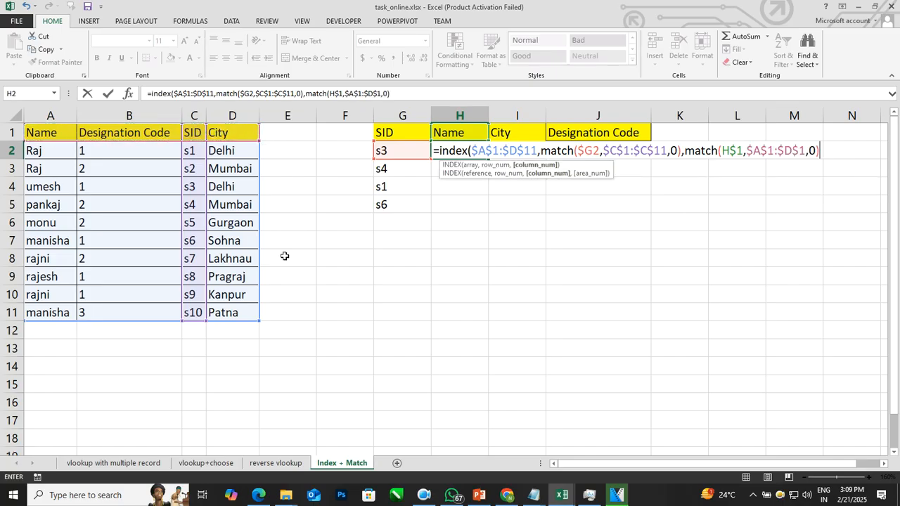
type(")")
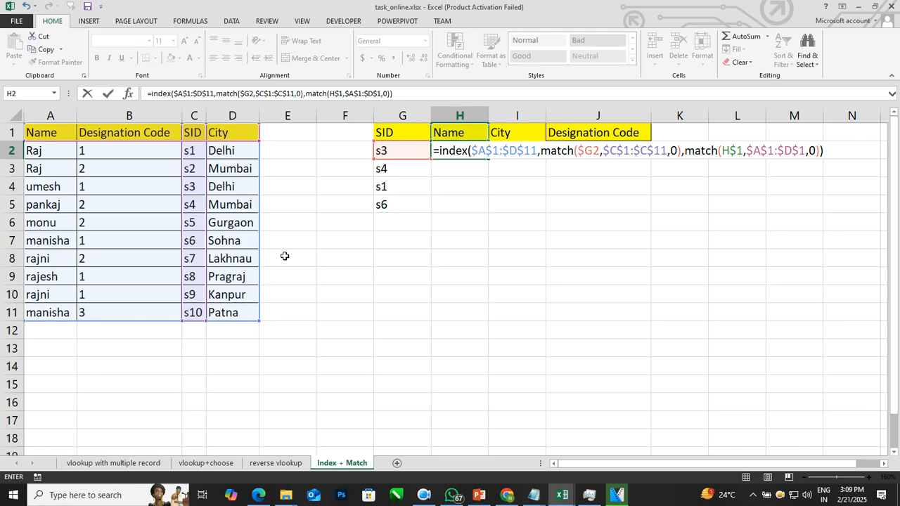
key("Return")
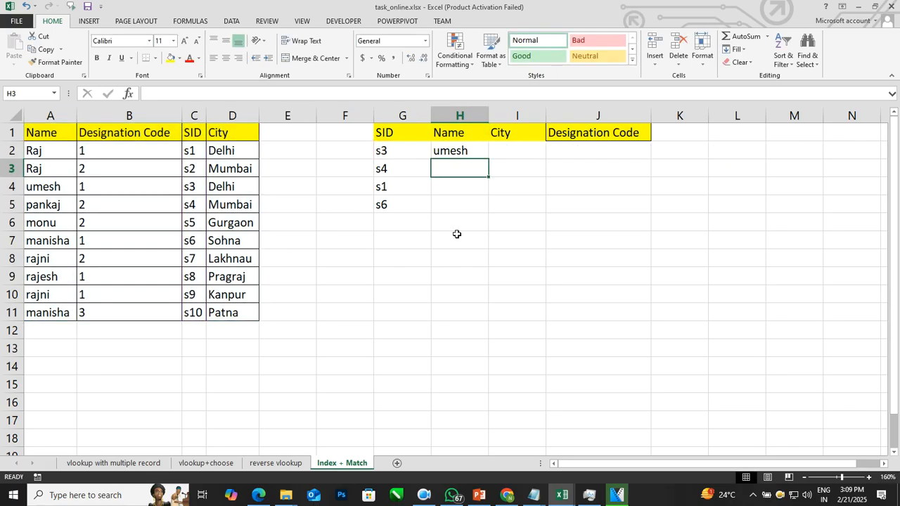
Step: Fill the H2 formula down and across the range H2:J5
left_click_drag(468, 150, 606, 201)
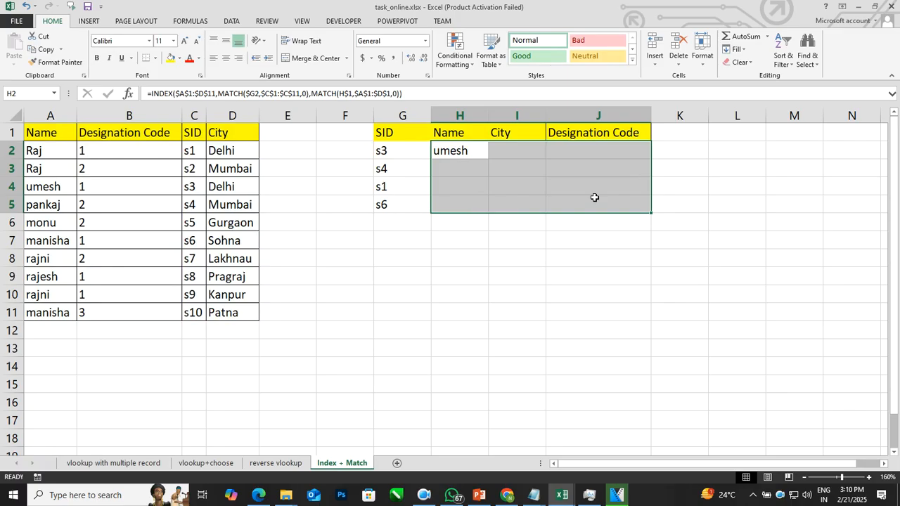
key("ctrl+d")
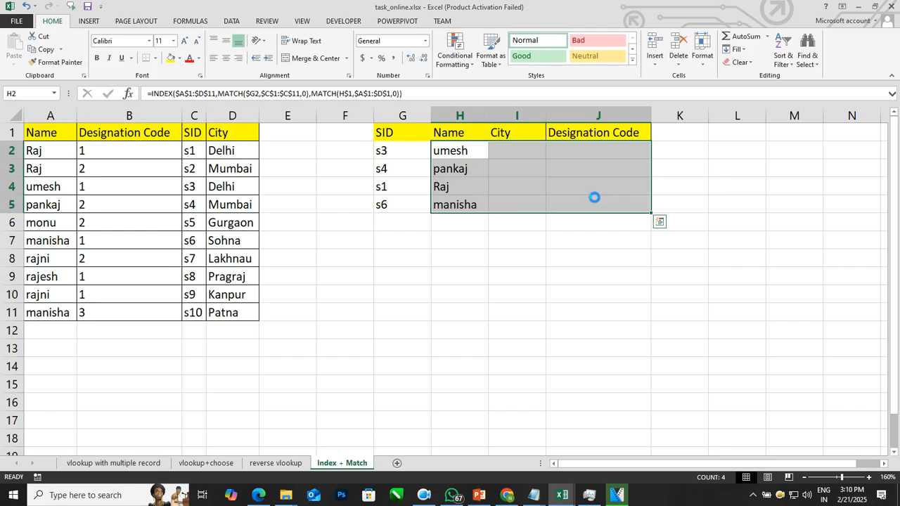
key("ctrl+r")
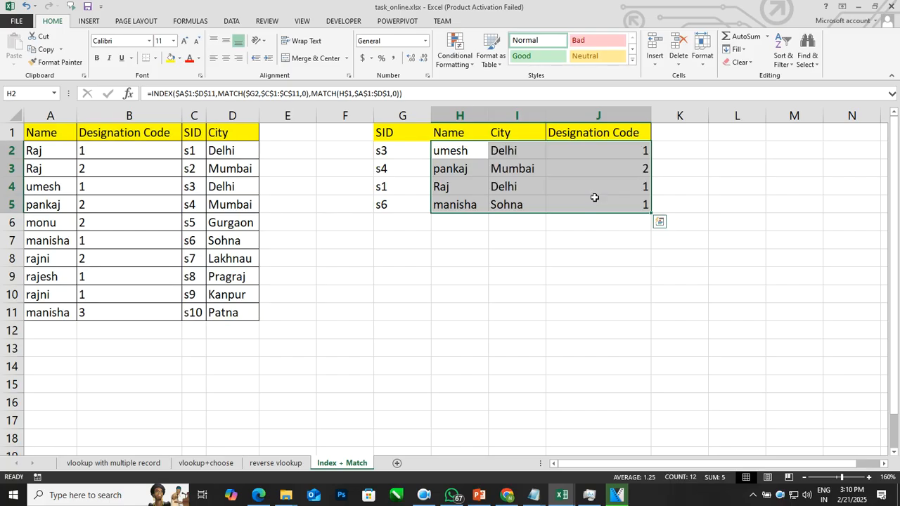